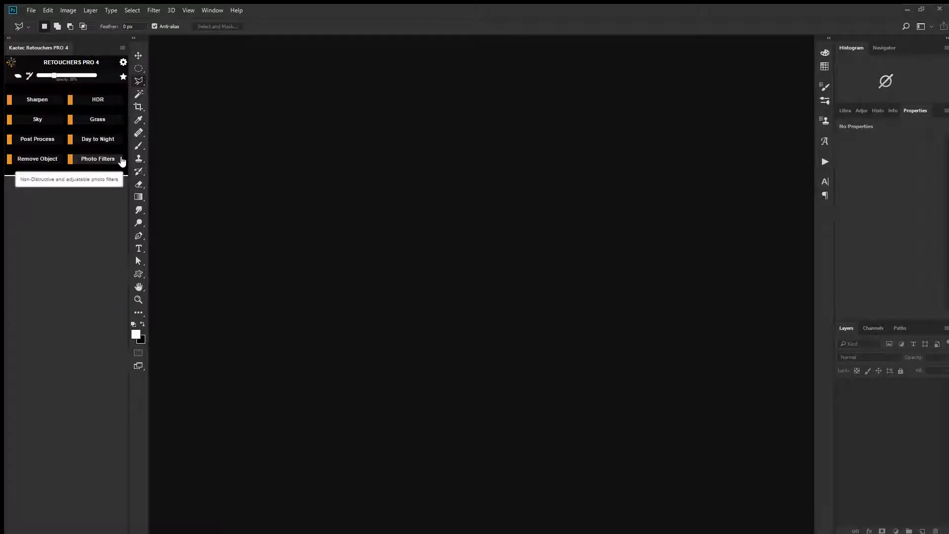
Apply the Day to Night effect to the photo and lower the Day To Night group's opacity to 40%.
click(100, 139)
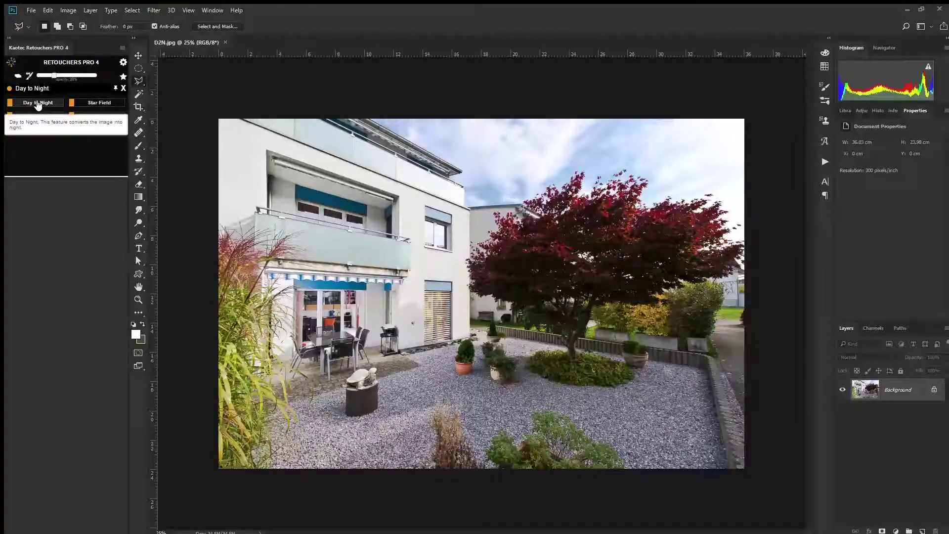
click(38, 105)
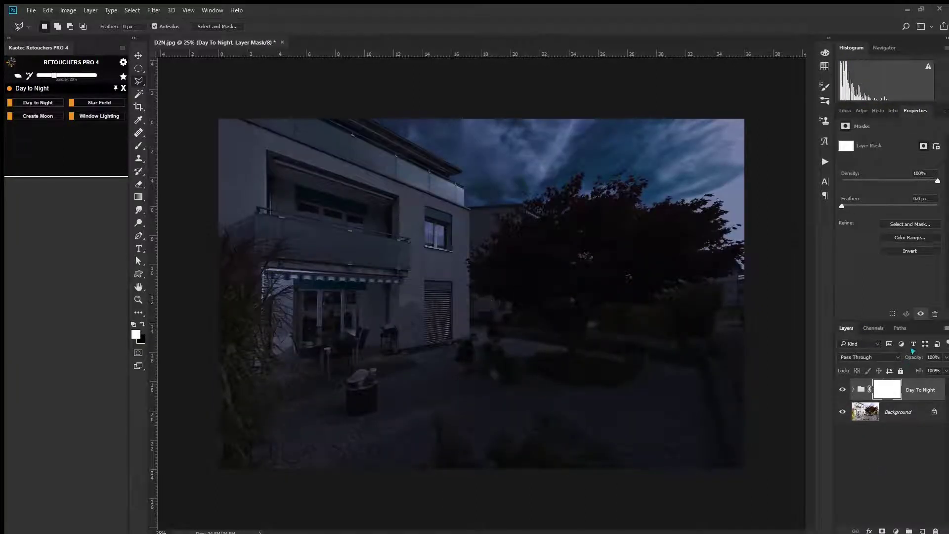
drag(915, 360, 887, 351)
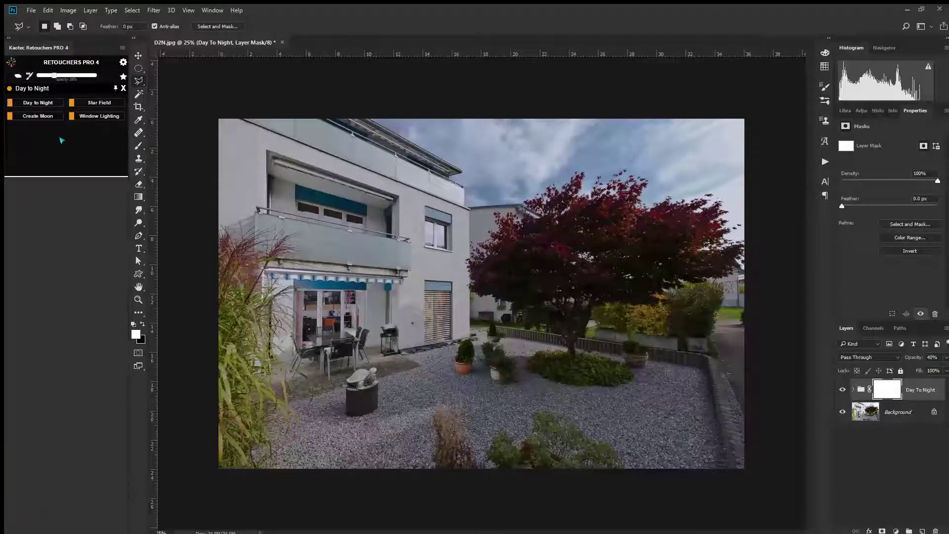
Add the Window Lighting layer and outline the patio door's first dark glass pane with the Polygonal Lasso.
click(98, 115)
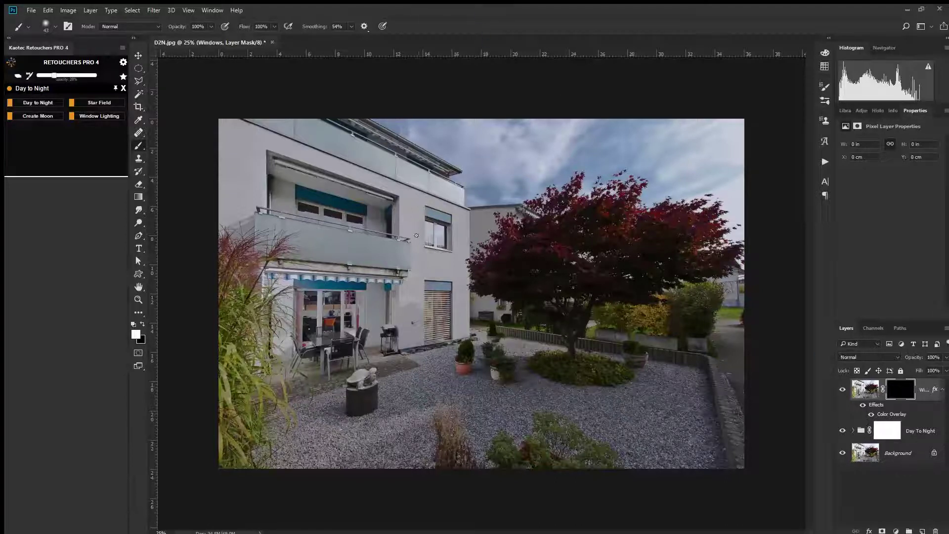
key(z)
drag(323, 324, 385, 328)
key(l)
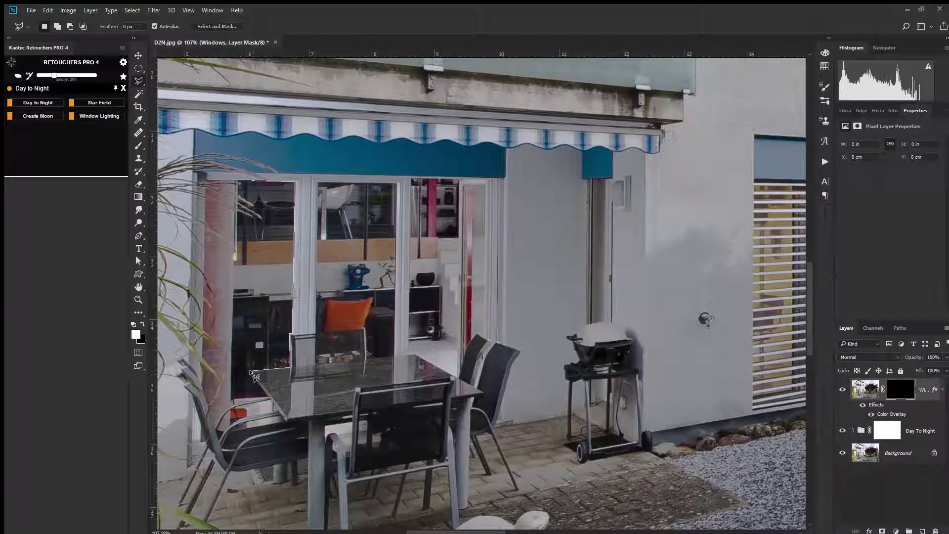
double_click(226, 396)
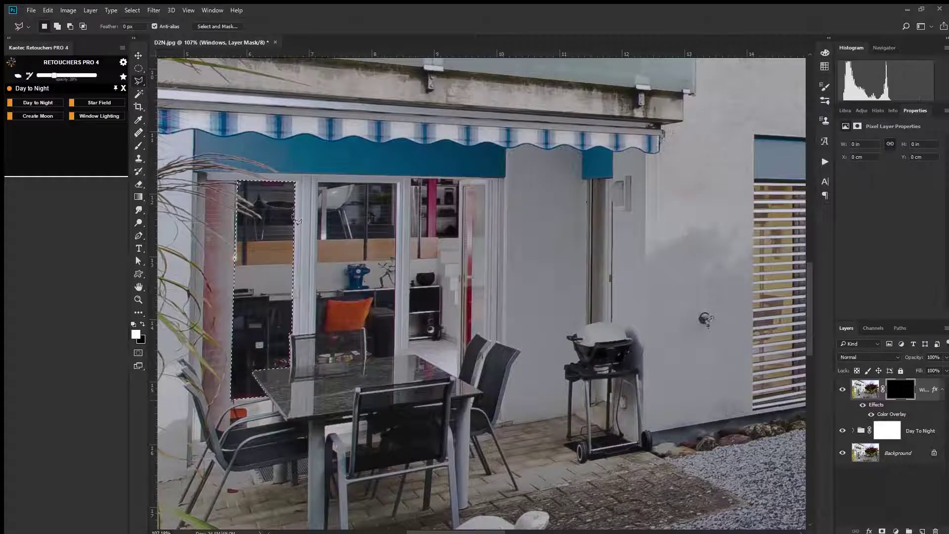
Add the patio door's second glass pane to the selection, following the chair back and table edge.
click(316, 183)
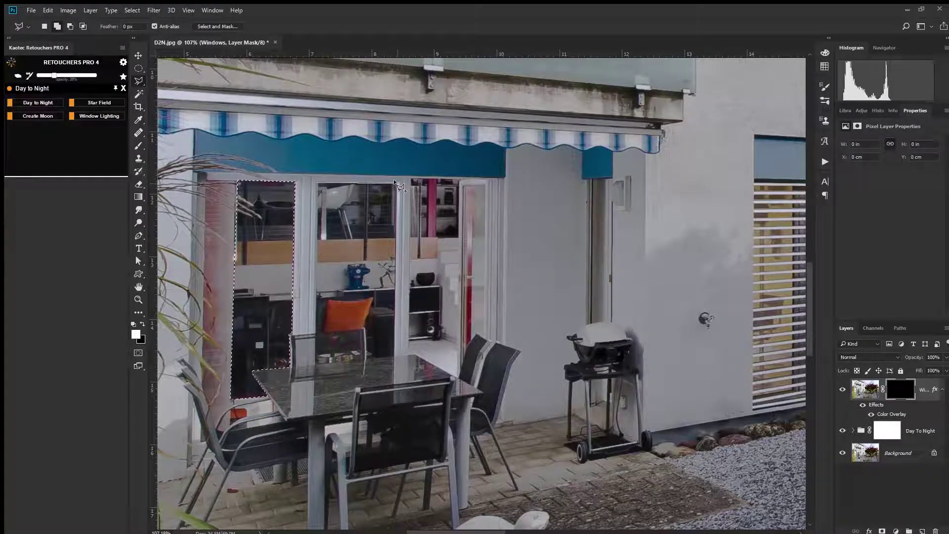
click(396, 183)
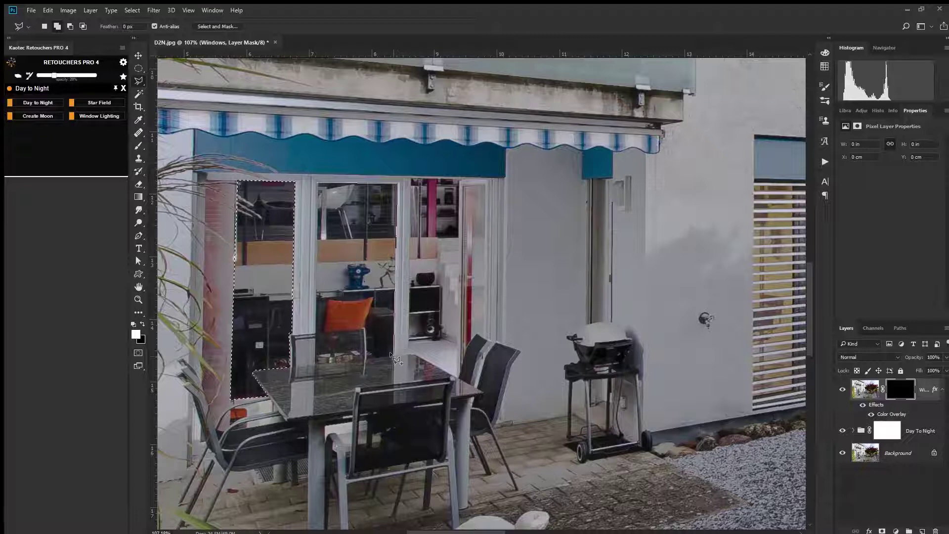
click(394, 355)
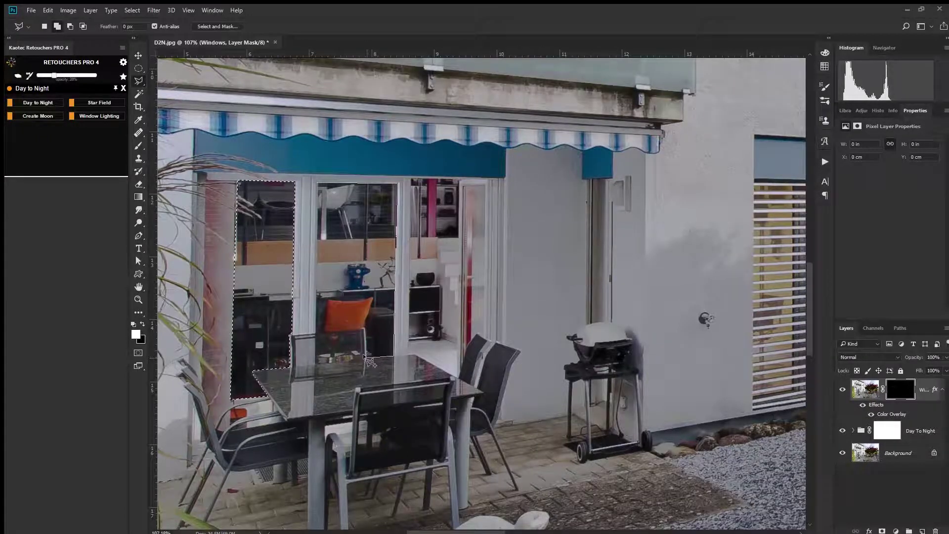
click(365, 327)
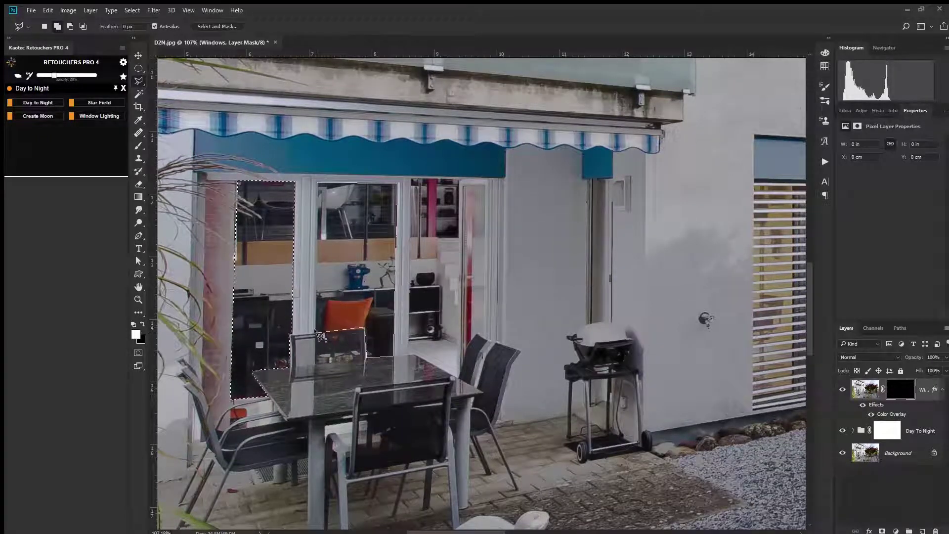
double_click(313, 331)
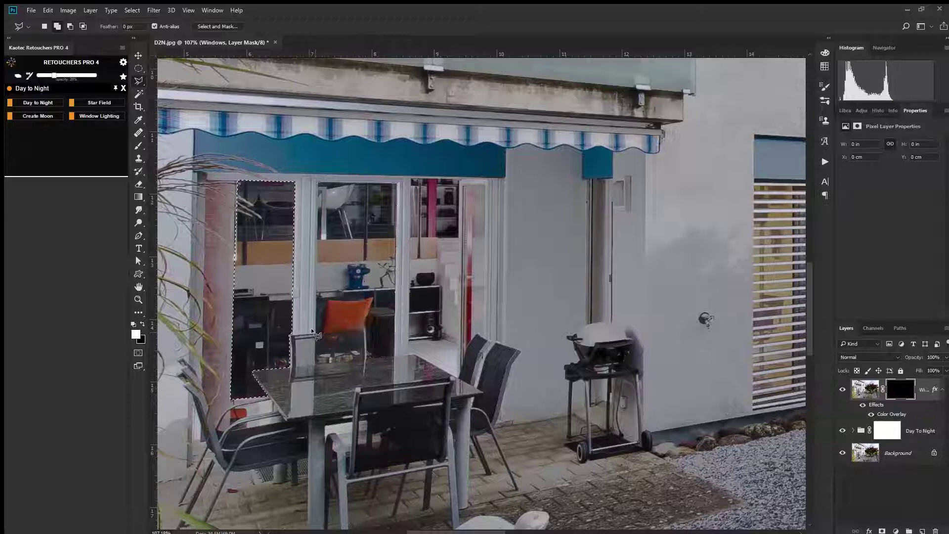
Add the patio door's third glass pane and the narrow fourth pane beside it to the selection.
click(411, 179)
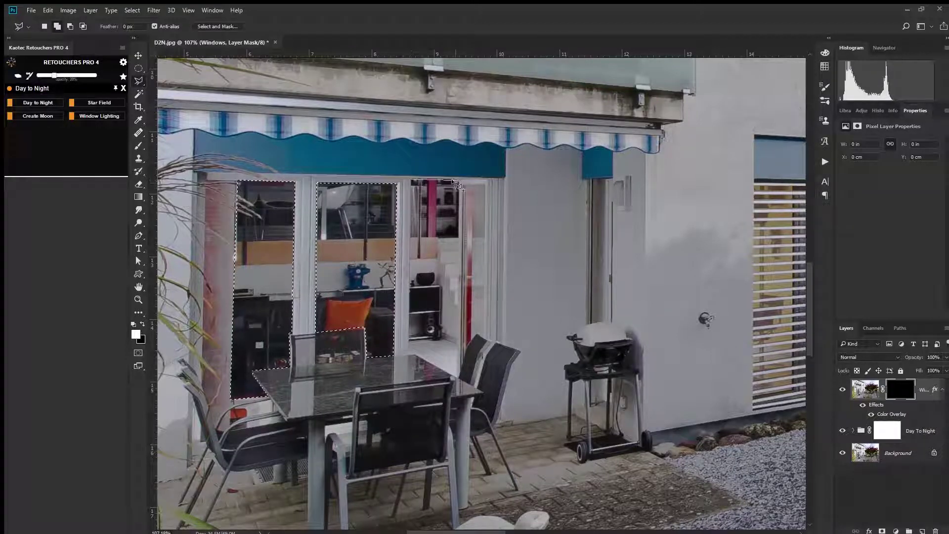
click(457, 181)
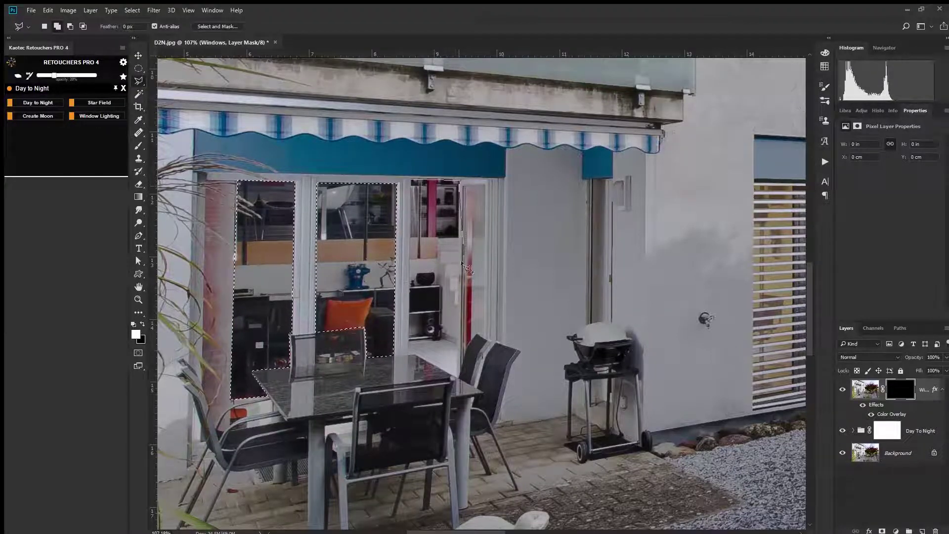
click(453, 377)
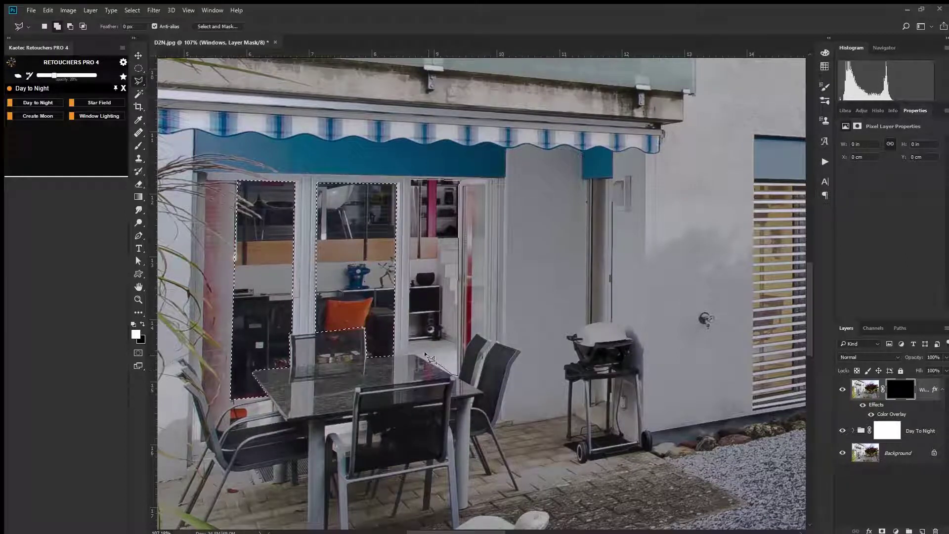
click(411, 354)
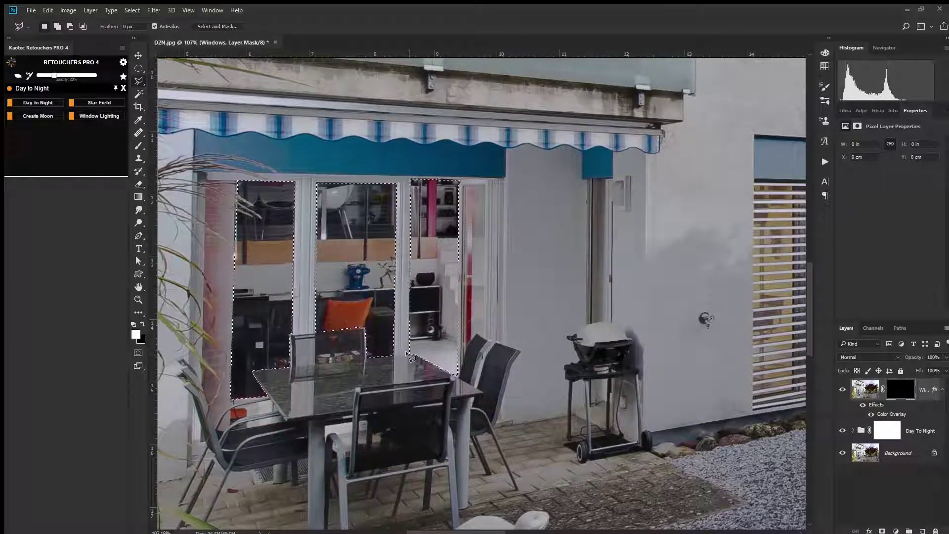
click(460, 184)
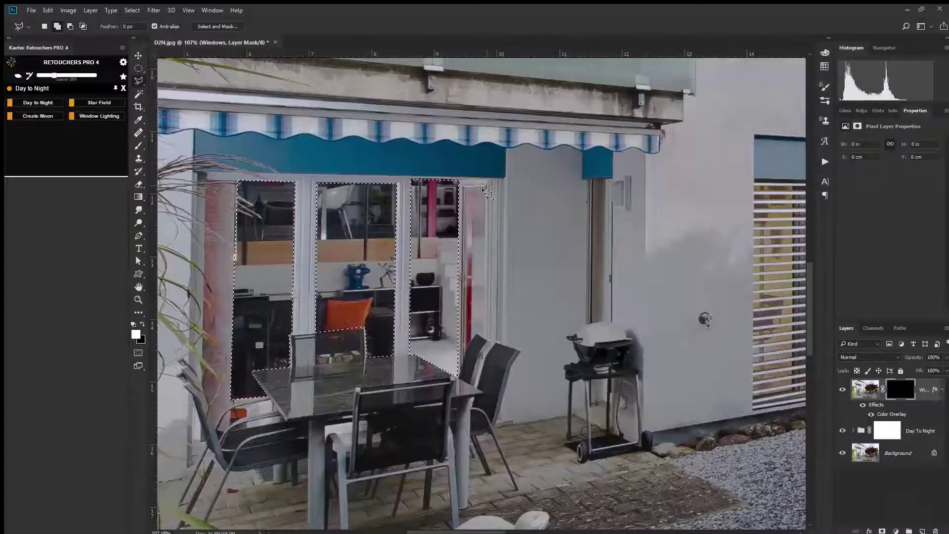
click(486, 186)
click(486, 334)
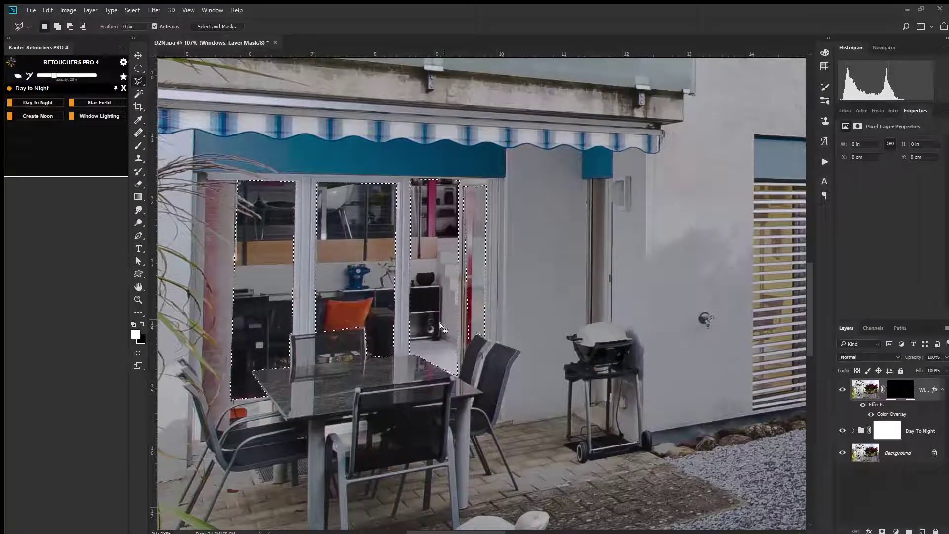
Add the ground-floor window with the slatted blind to the selection.
drag(608, 277, 279, 272)
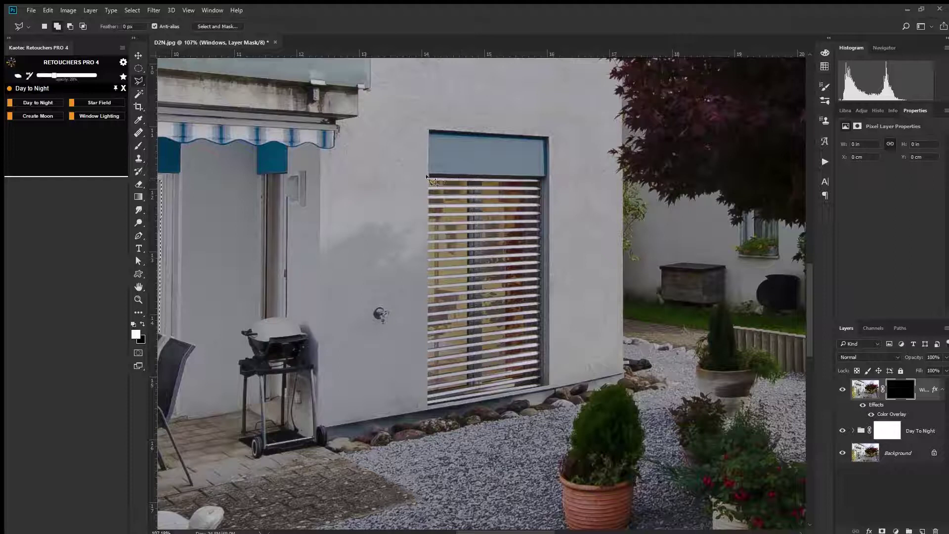
click(427, 176)
click(540, 177)
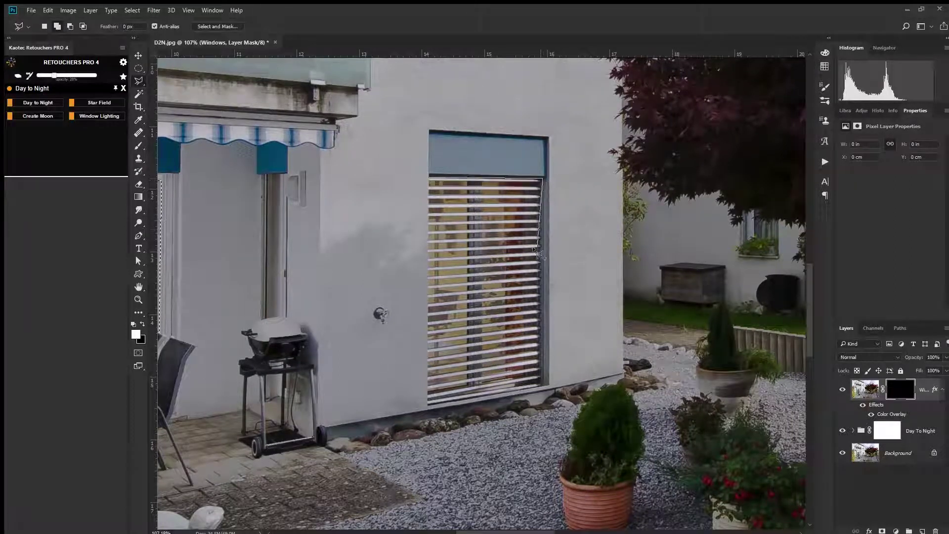
click(540, 386)
double_click(425, 402)
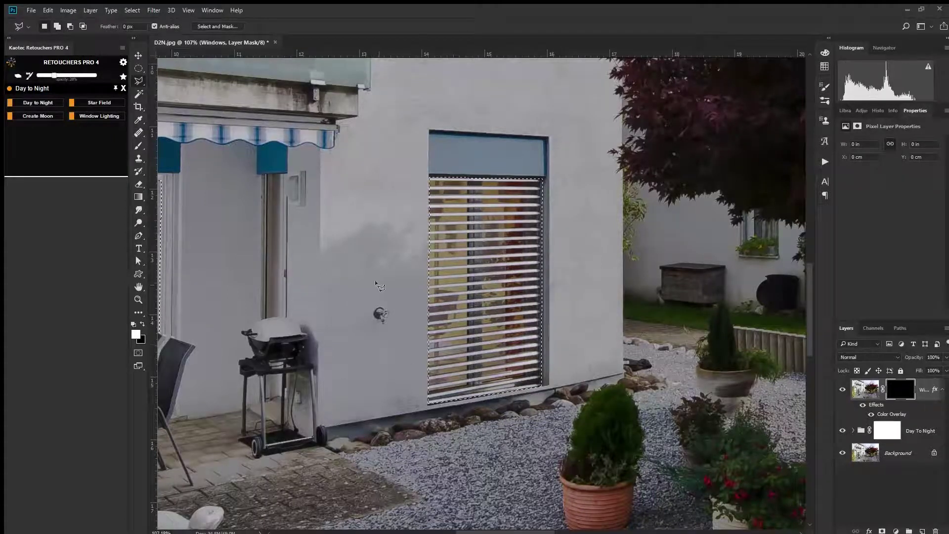
Add the glass area of the upper-floor window beside the balcony to the selection.
drag(356, 195, 399, 387)
drag(441, 132, 308, 303)
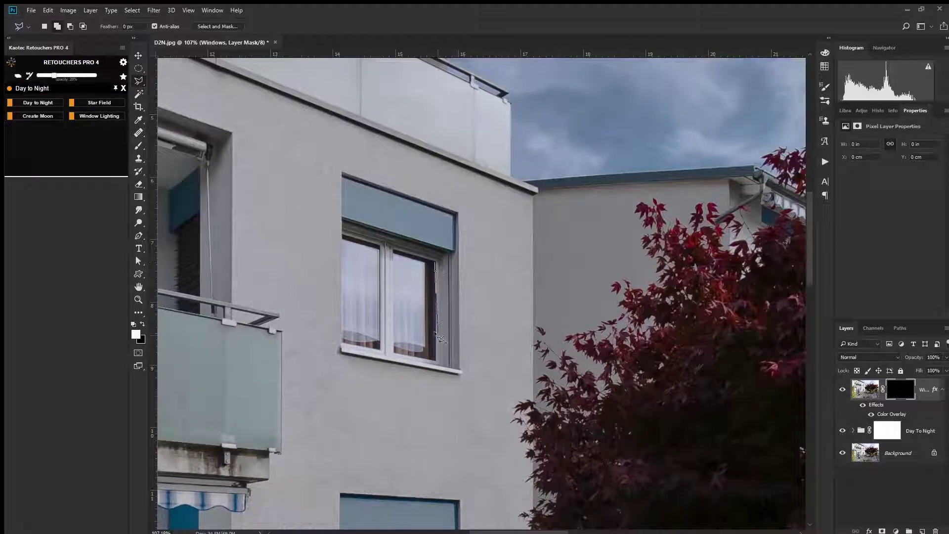
click(435, 359)
click(342, 341)
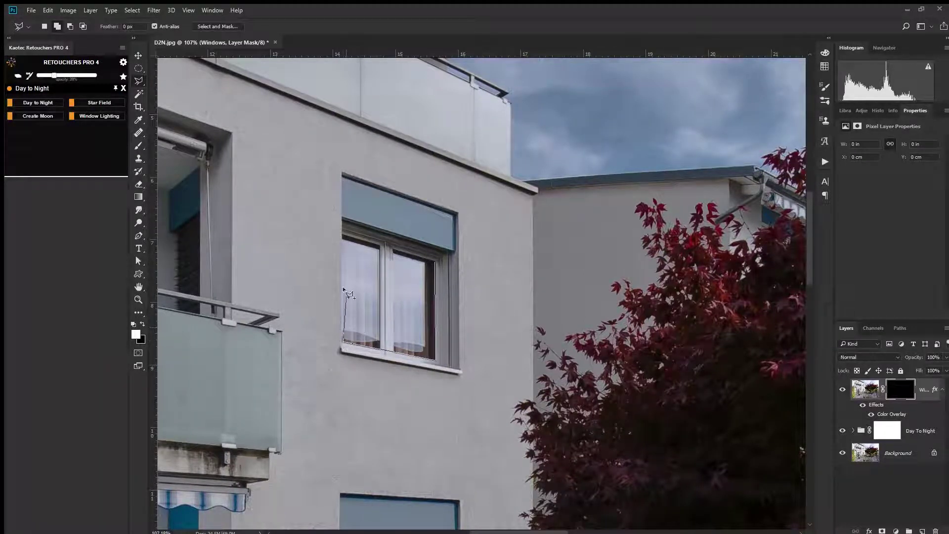
click(337, 230)
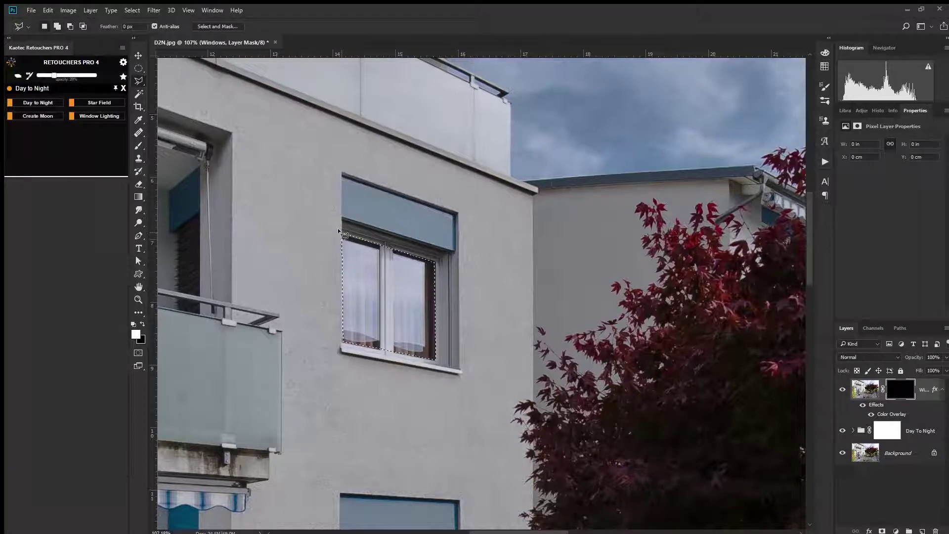
Subtract the upper-floor window's central frame post from the selection.
click(379, 243)
click(379, 371)
click(409, 258)
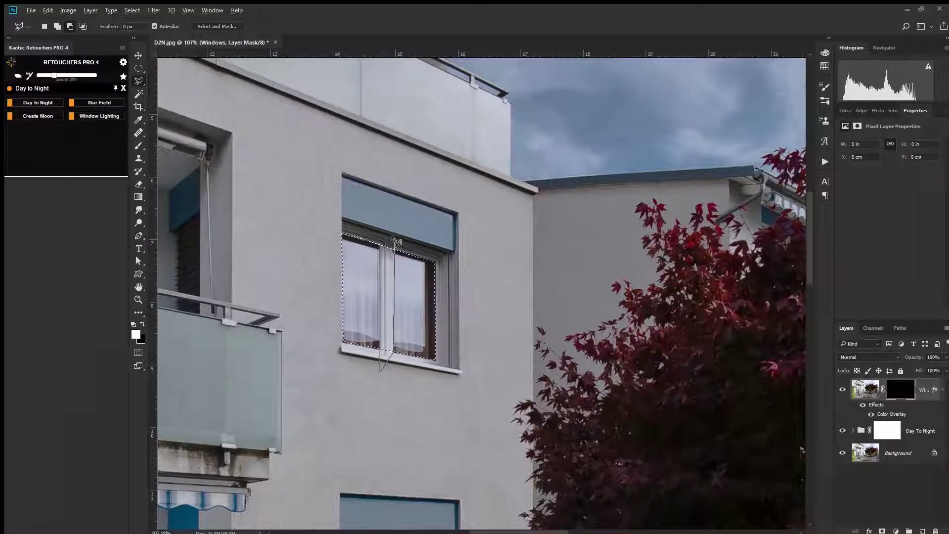
Add the whole row of balcony windows above the glass balustrade to the selection.
drag(345, 231, 636, 299)
drag(299, 245, 539, 223)
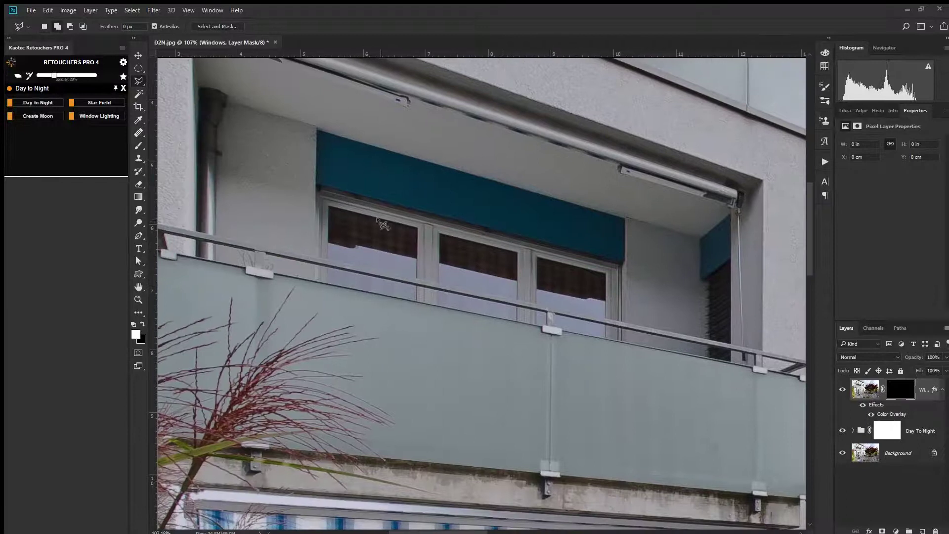
click(328, 206)
click(601, 315)
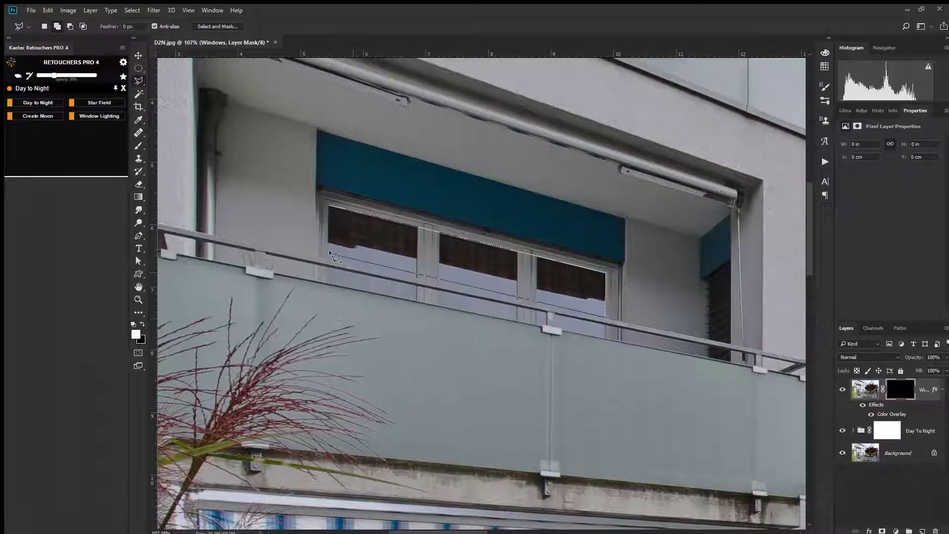
click(602, 334)
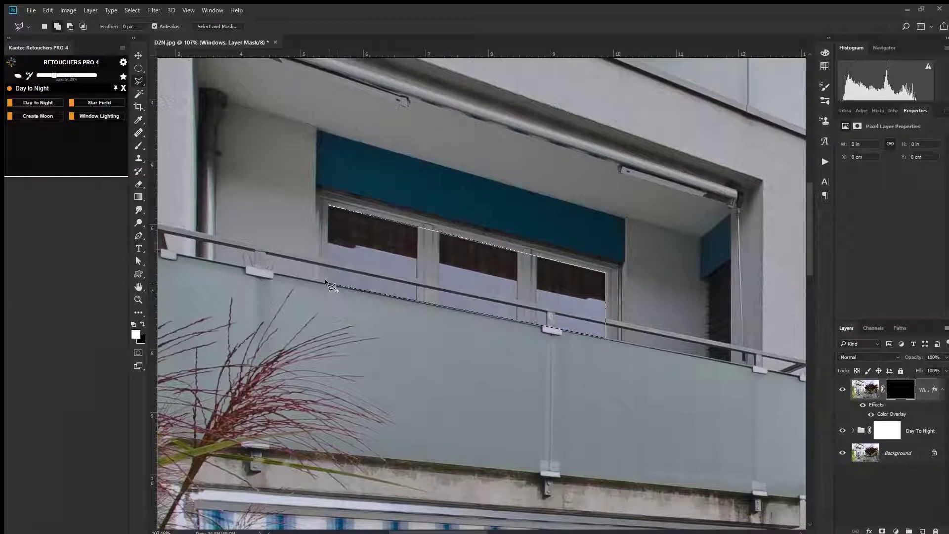
click(329, 283)
click(329, 207)
Subtract the two vertical frame posts between the three balcony window panes from the selection.
click(417, 223)
click(438, 306)
double_click(438, 220)
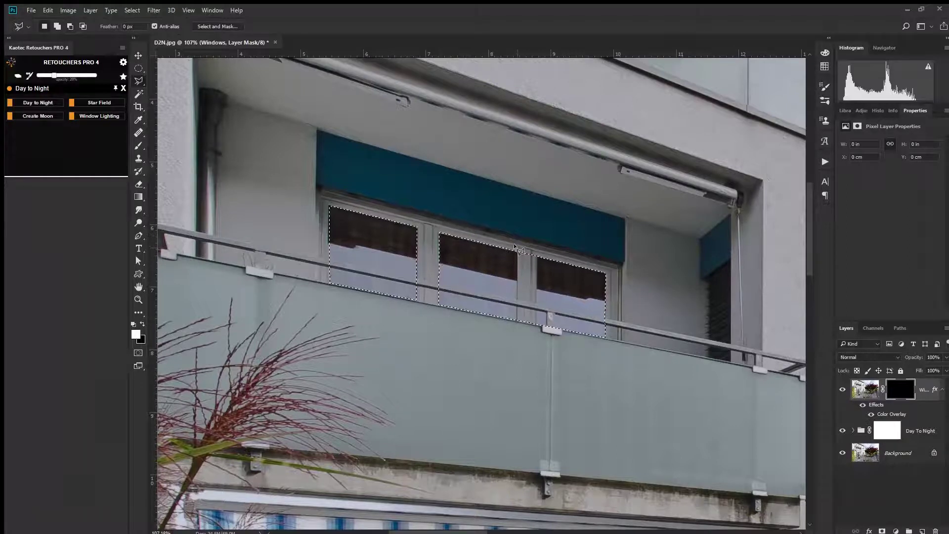
click(517, 247)
click(518, 337)
click(534, 325)
double_click(537, 244)
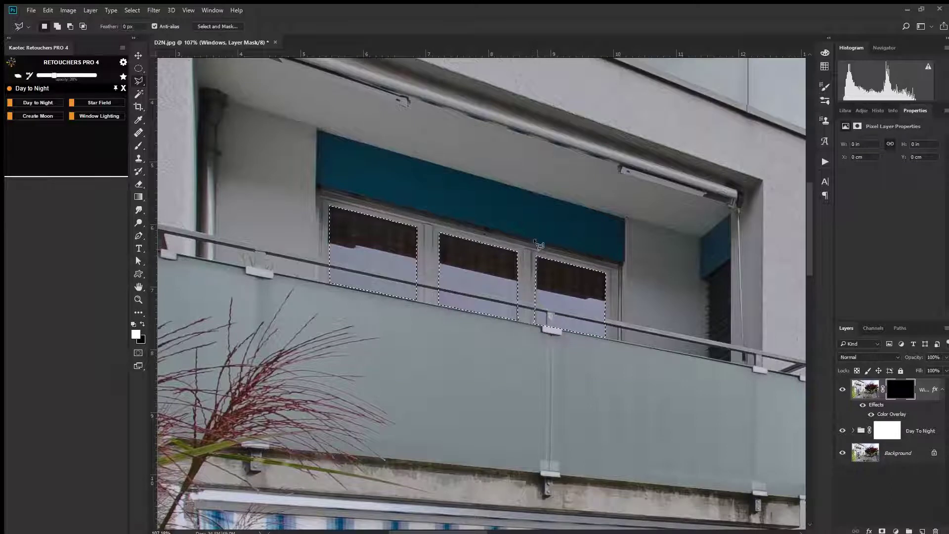
Subtract the balcony handrail strip crossing the three window panes from the selection.
click(318, 266)
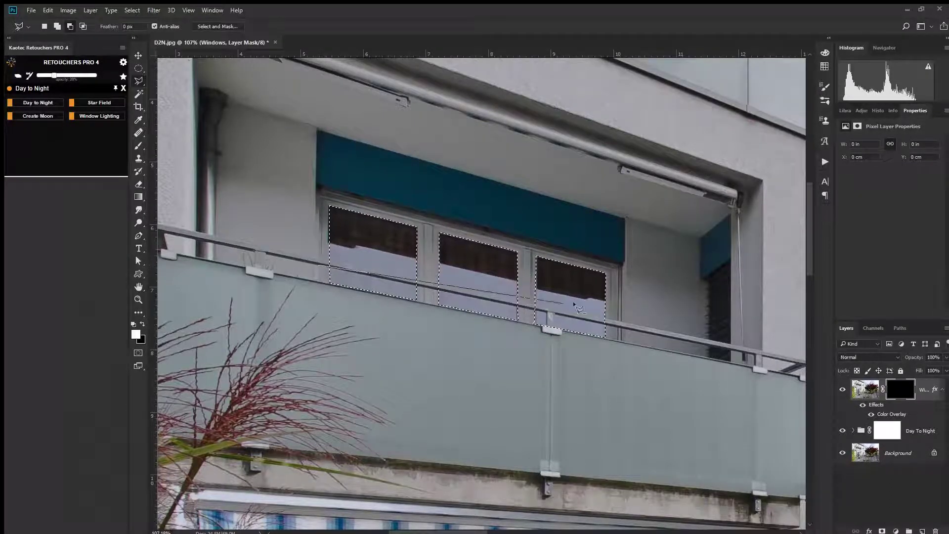
click(702, 341)
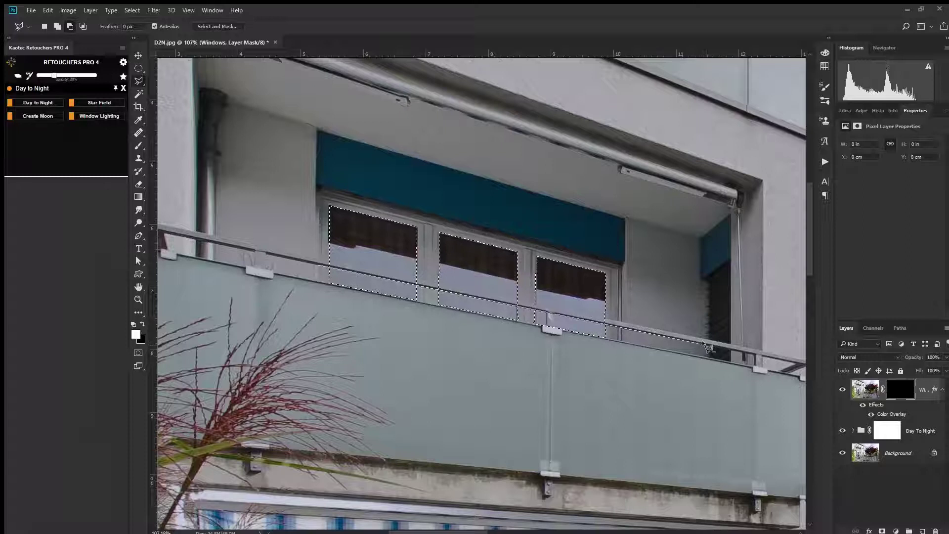
alt+click(289, 254)
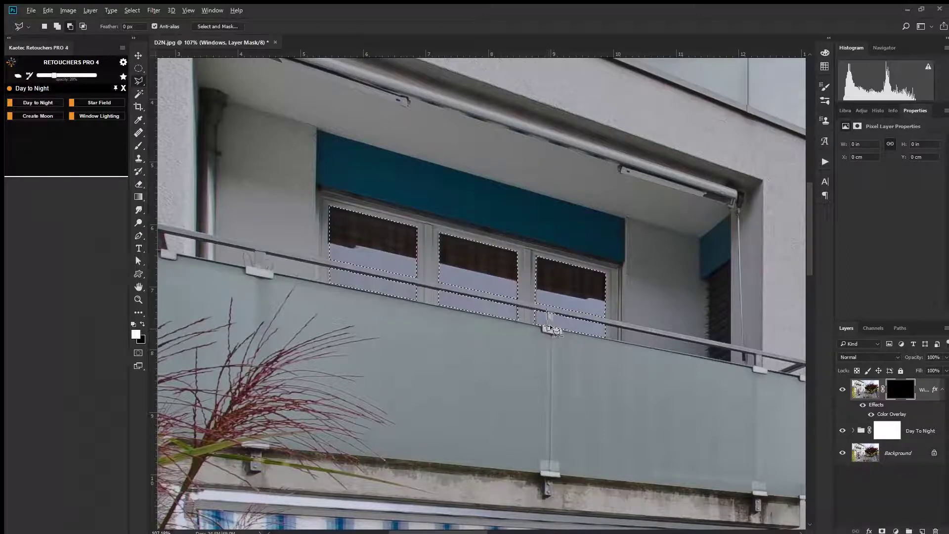
Fit the image on screen and paint white on the Windows layer mask over the selected patio door panes.
key(z)
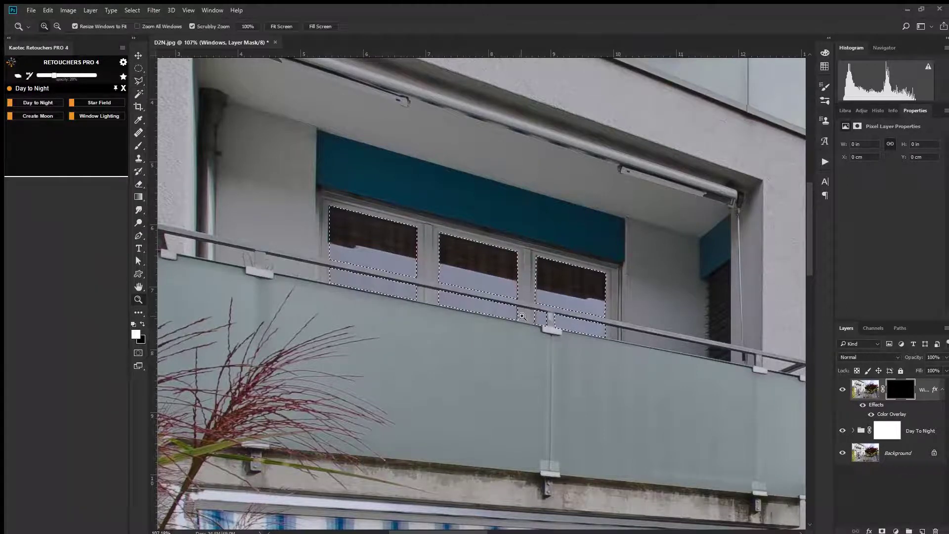
key(ctrl+0)
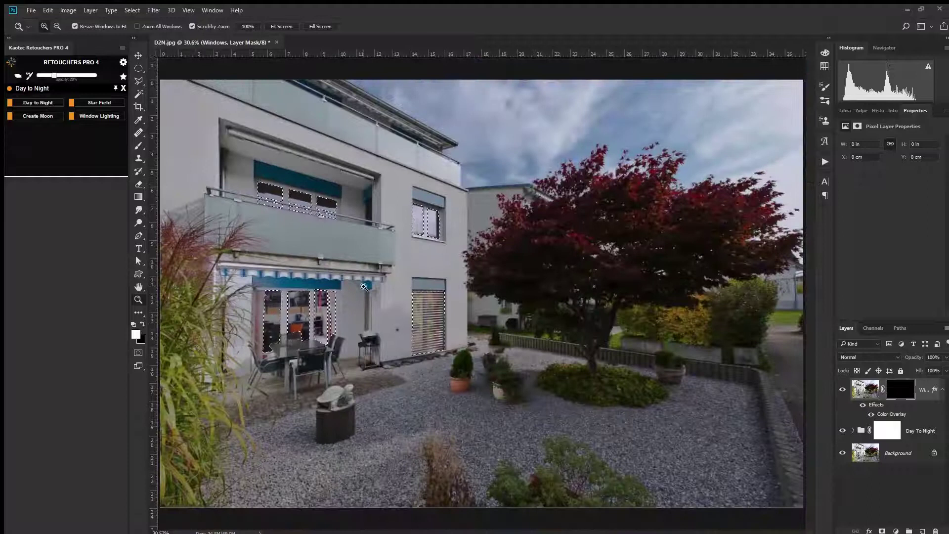
key(b)
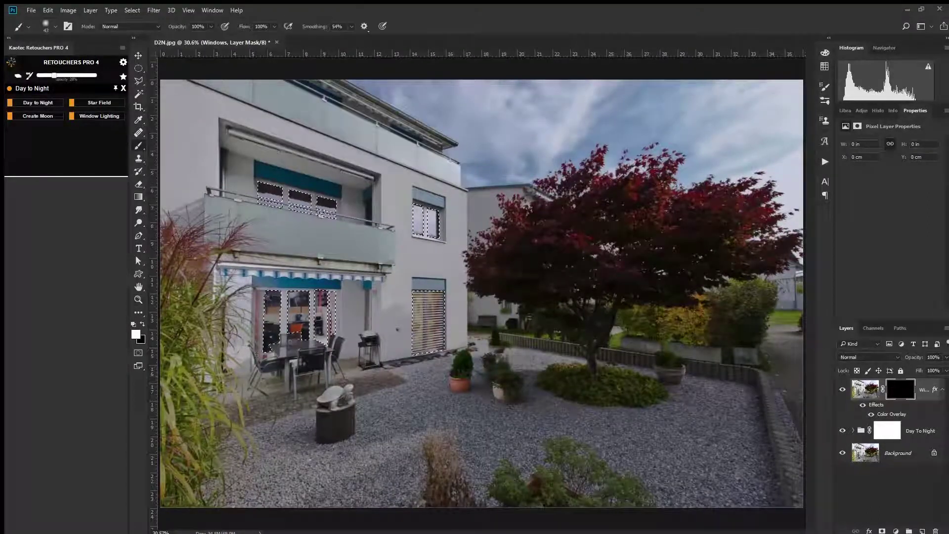
mouse_move(304, 310)
mouse_down()
mouse_move(223, 338)
mouse_move(247, 346)
mouse_move(351, 331)
mouse_move(347, 305)
mouse_move(215, 311)
mouse_move(258, 368)
mouse_up()
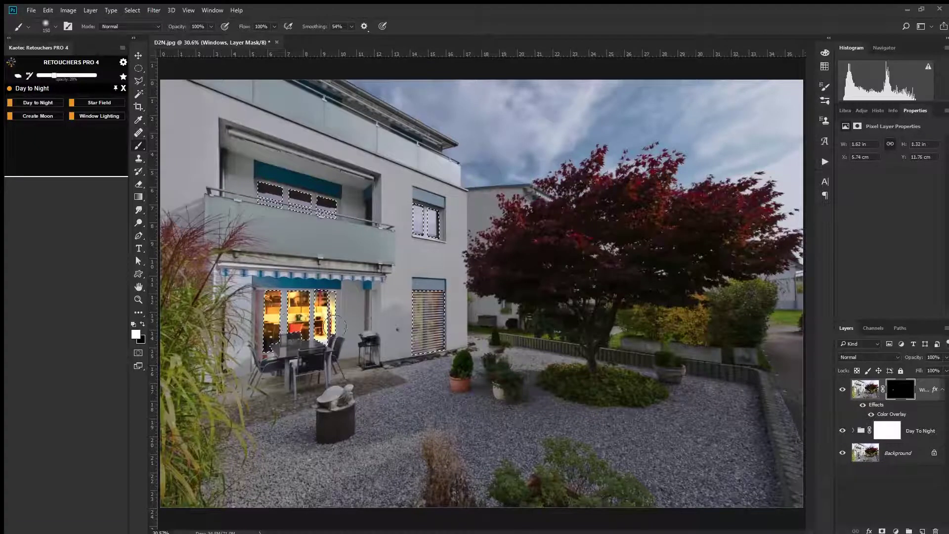
Enlarge the brush and paint white on the Windows mask over the slatted-blind, upper-floor and balcony windows.
key(bracketright)
key(bracketright)
key(bracketright)
key(bracketright)
key(bracketright)
mouse_move(431, 333)
mouse_down()
mouse_move(435, 309)
mouse_move(316, 210)
mouse_move(291, 243)
mouse_move(271, 220)
mouse_move(324, 417)
mouse_up()
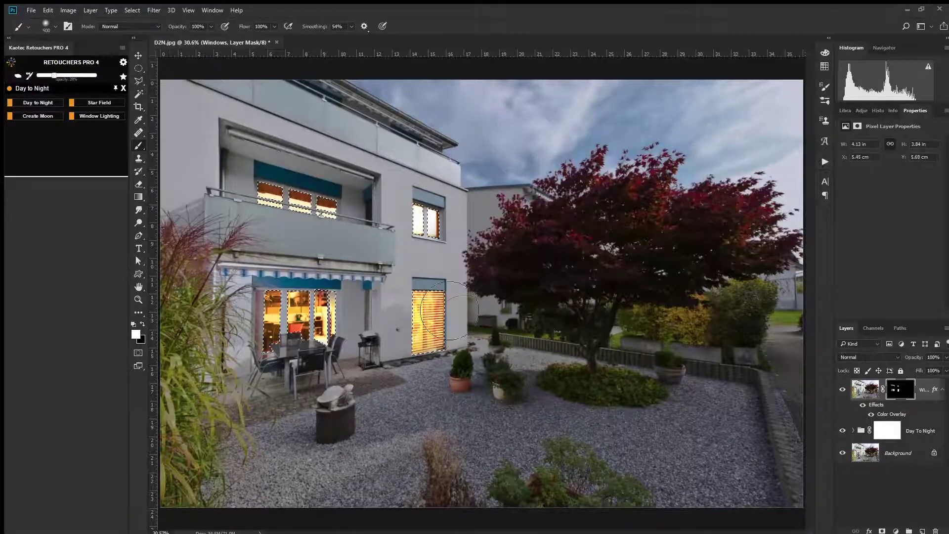
Outline the wall around the slatted-blind door with a polygonal selection, leaving out the door and the gravel directly in front.
key(z)
click(431, 345)
click(431, 345)
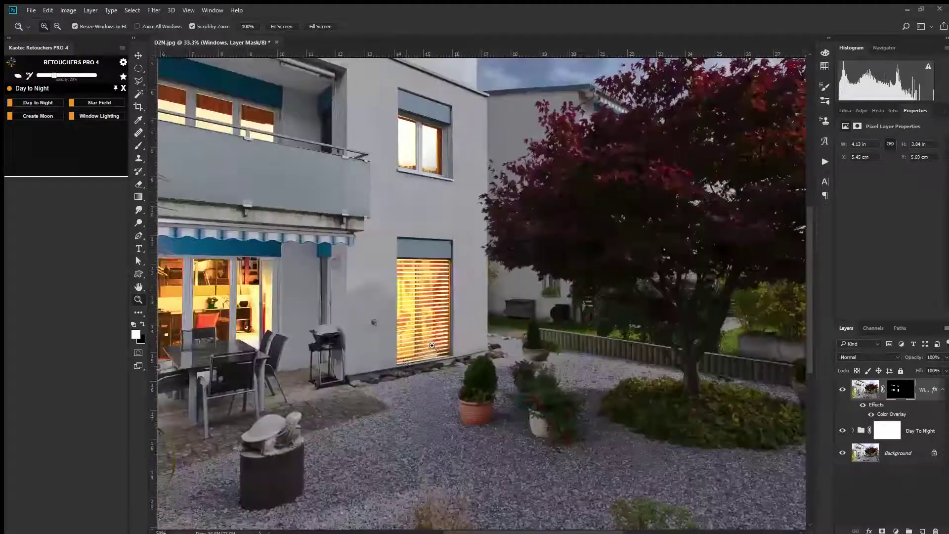
click(401, 363)
click(400, 363)
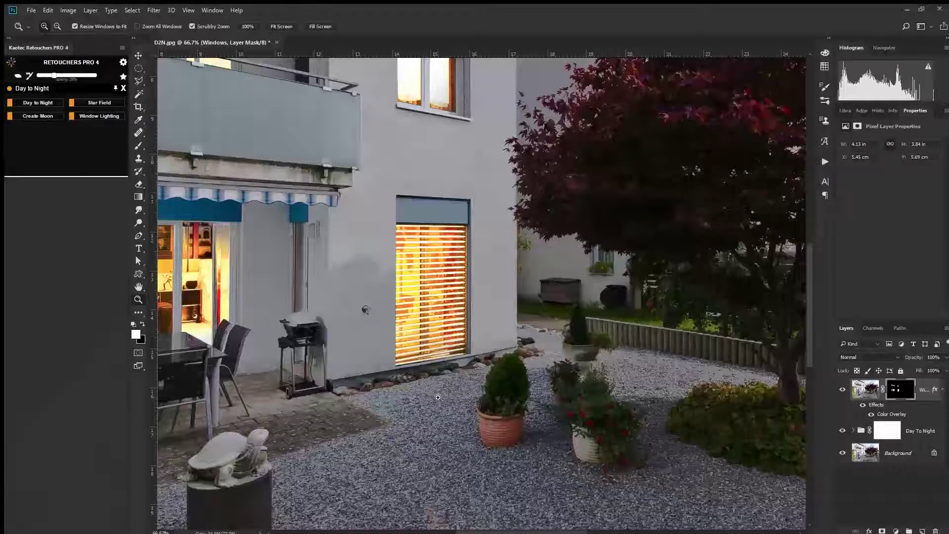
key(l)
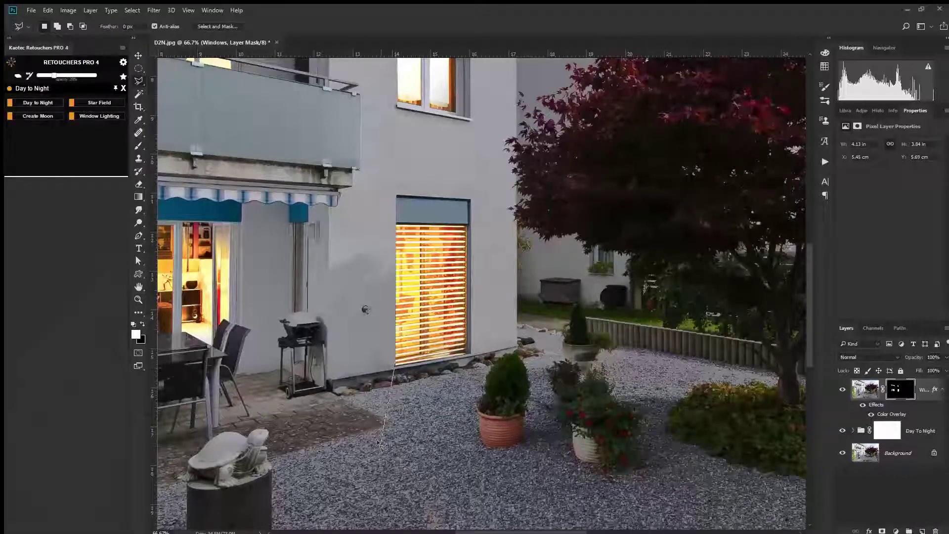
click(369, 453)
click(290, 340)
click(290, 161)
click(589, 135)
click(718, 387)
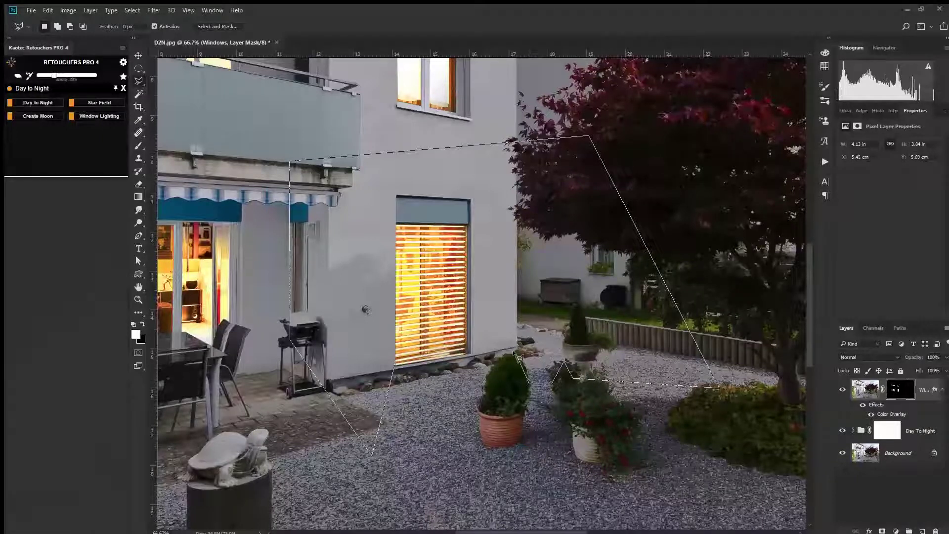
click(498, 366)
click(467, 353)
click(468, 201)
double_click(395, 197)
Paint a warm light spill on the gravel in front of the slatted-blind door with a 25% opacity brush on the Windows mask, and deselect.
key(b)
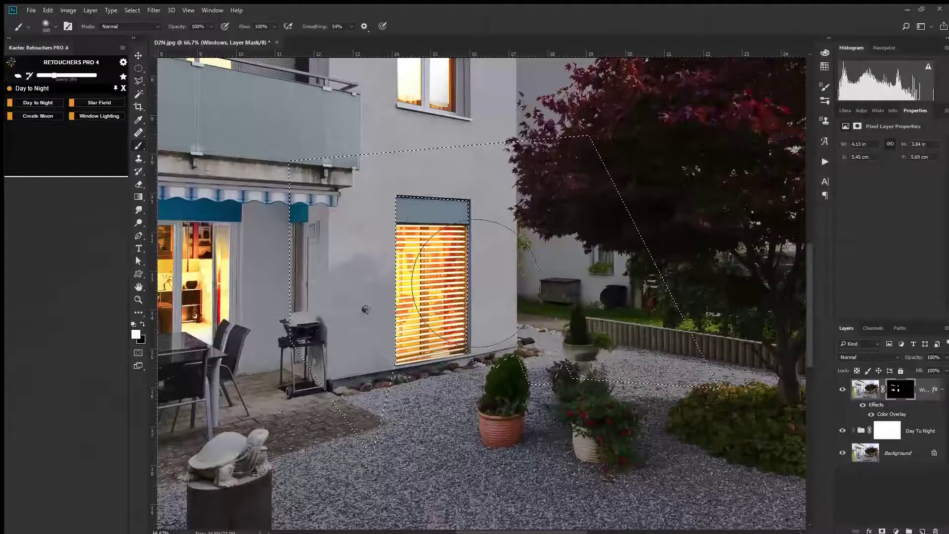
mouse_move(462, 350)
mouse_down()
mouse_move(467, 379)
mouse_move(433, 445)
mouse_up()
key(ctrl+z)
key(2)
key(5)
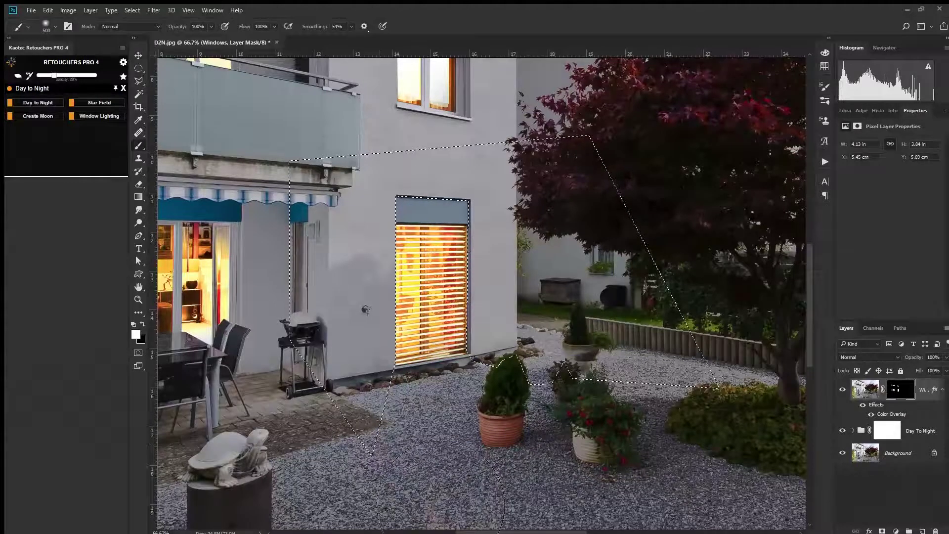
drag(464, 373, 435, 429)
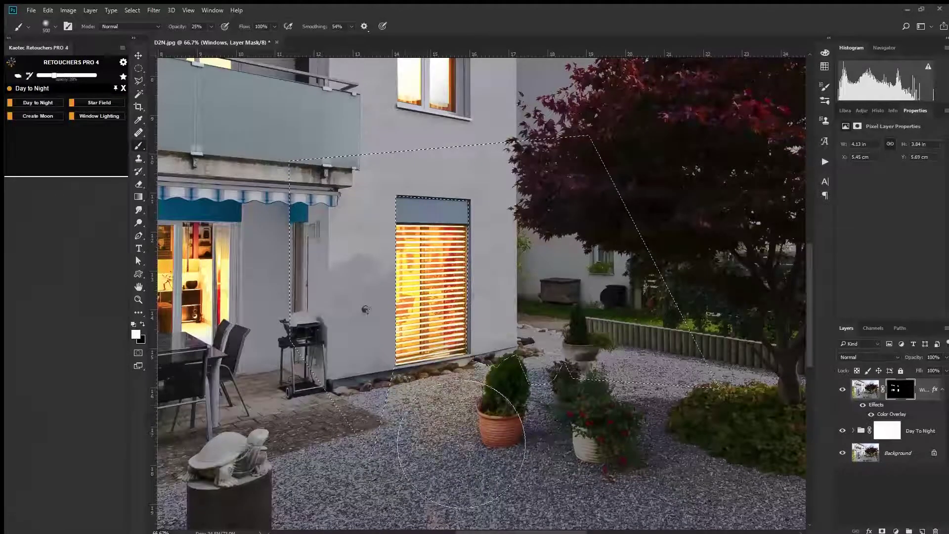
drag(459, 373, 428, 435)
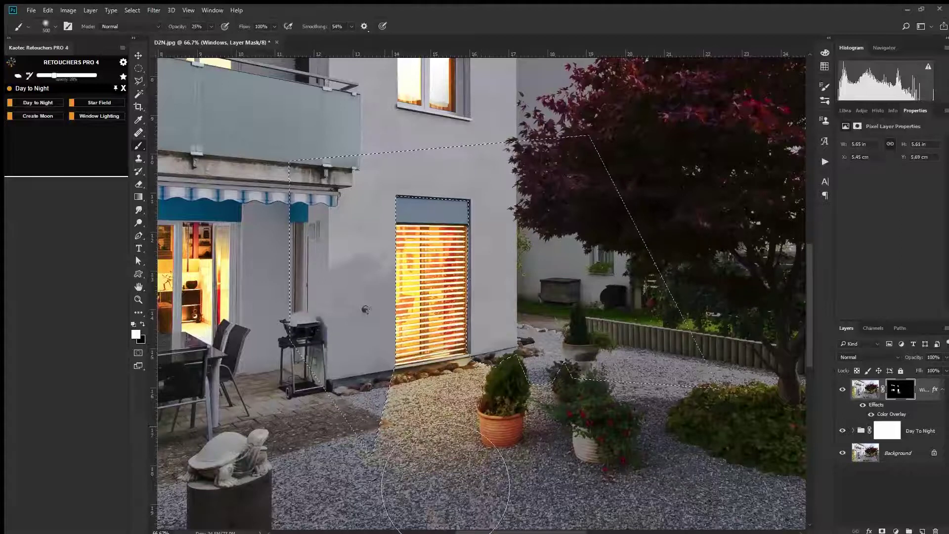
key(ctrl+d)
key(z)
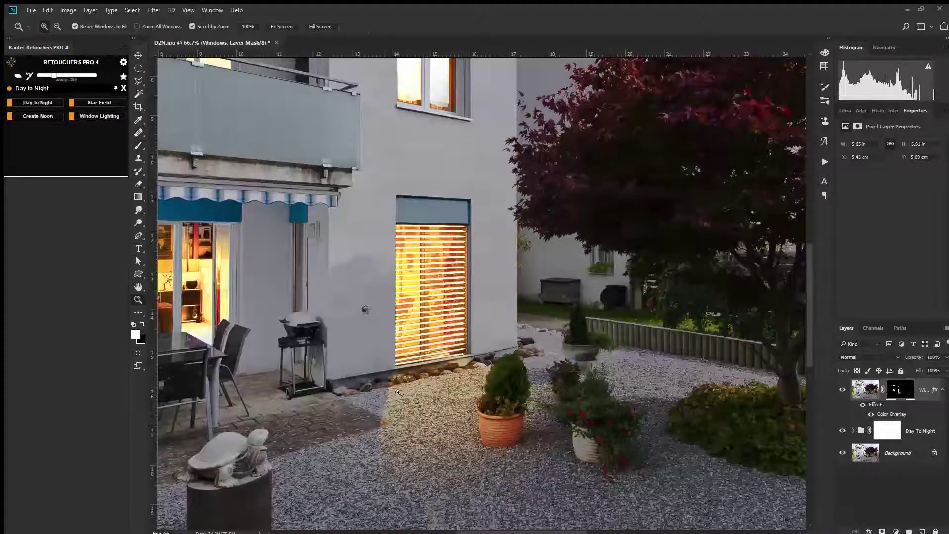
key(e)
key(bracketleft)
key(bracketleft)
key(bracketleft)
key(bracketleft)
key(bracketleft)
key(bracketleft)
key(bracketleft)
key(bracketleft)
key(bracketleft)
key(bracketleft)
key(bracketleft)
key(bracketleft)
key(bracketleft)
key(bracketleft)
key(bracketleft)
key(bracketleft)
key(bracketleft)
key(bracketleft)
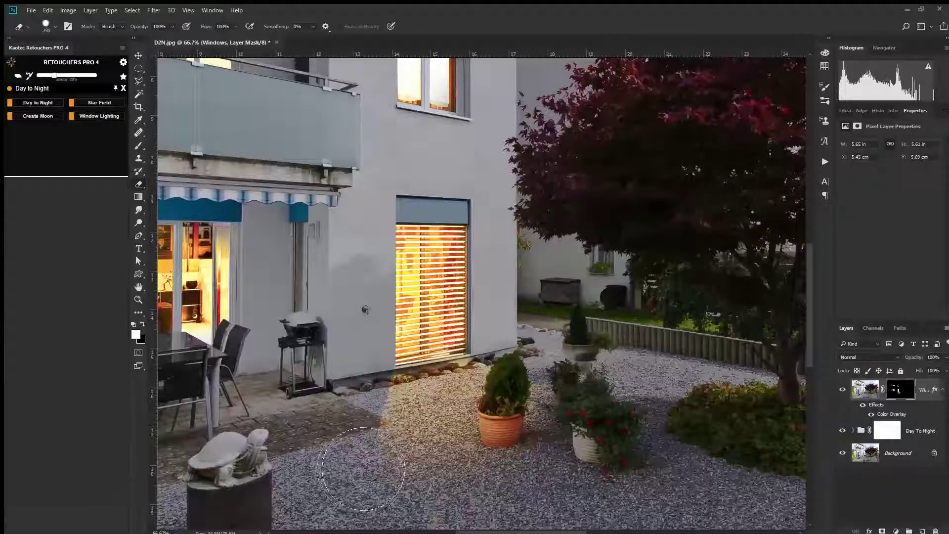
Paint a faint glow on the Windows mask over the patio furniture, door surroundings and balcony recess at 25% and 15% brush opacity.
key(z)
alt+click(340, 391)
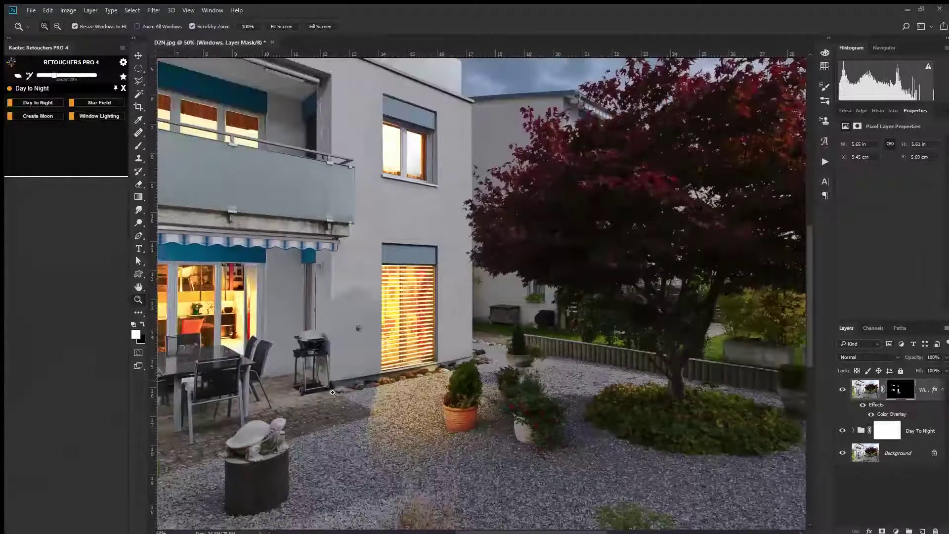
key(b)
drag(325, 405, 426, 403)
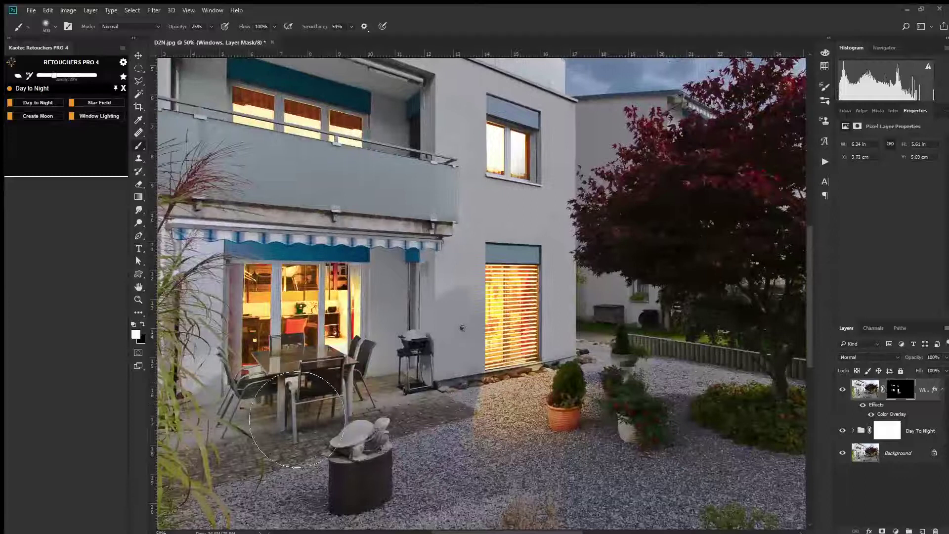
mouse_move(407, 136)
mouse_down()
mouse_move(412, 148)
mouse_move(267, 170)
mouse_up()
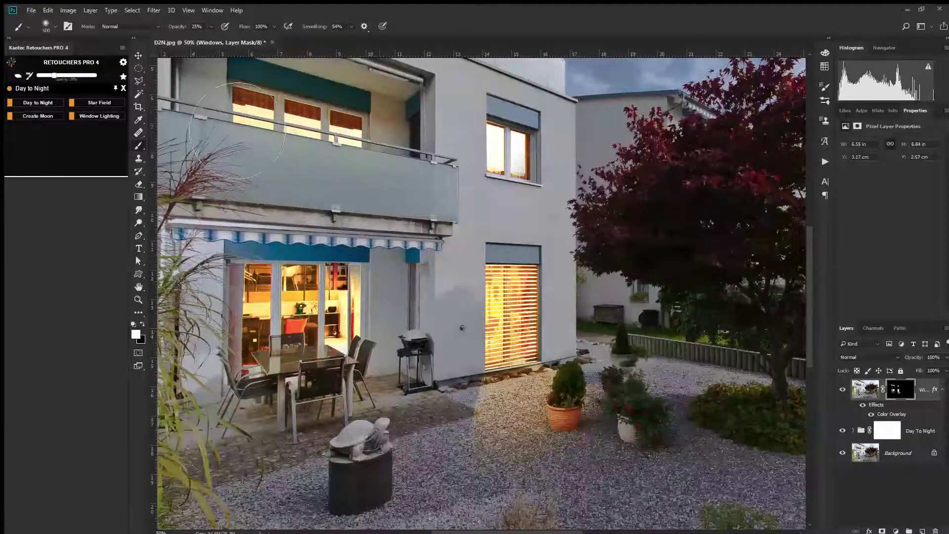
mouse_move(481, 171)
mouse_down()
mouse_move(485, 267)
mouse_move(413, 249)
mouse_move(366, 207)
mouse_move(277, 173)
mouse_move(252, 217)
mouse_move(257, 247)
mouse_up()
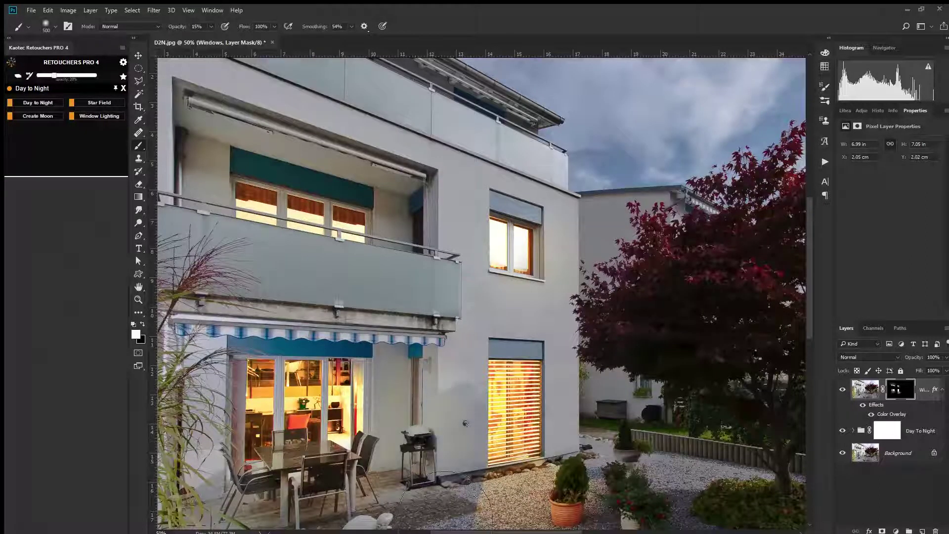
Light up the wall lamp beside the patio door by painting on the Windows mask with a 25 px brush at 50% opacity.
key(z)
drag(425, 371, 536, 374)
key(b)
key(bracketleft)
key(bracketleft)
key(bracketleft)
key(bracketleft)
key(bracketleft)
key(bracketleft)
key(bracketleft)
key(bracketleft)
key(bracketleft)
key(bracketleft)
key(bracketleft)
key(bracketleft)
key(bracketleft)
key(bracketleft)
key(bracketleft)
key(bracketleft)
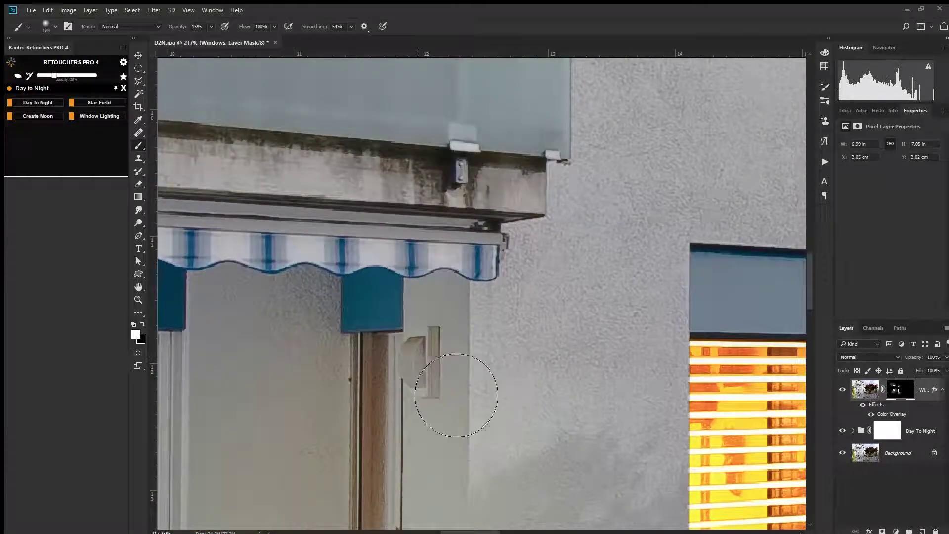
mouse_move(424, 369)
mouse_down()
mouse_move(419, 357)
mouse_move(424, 390)
mouse_move(412, 376)
mouse_move(415, 361)
mouse_move(427, 391)
mouse_up()
key(bracketleft)
key(bracketleft)
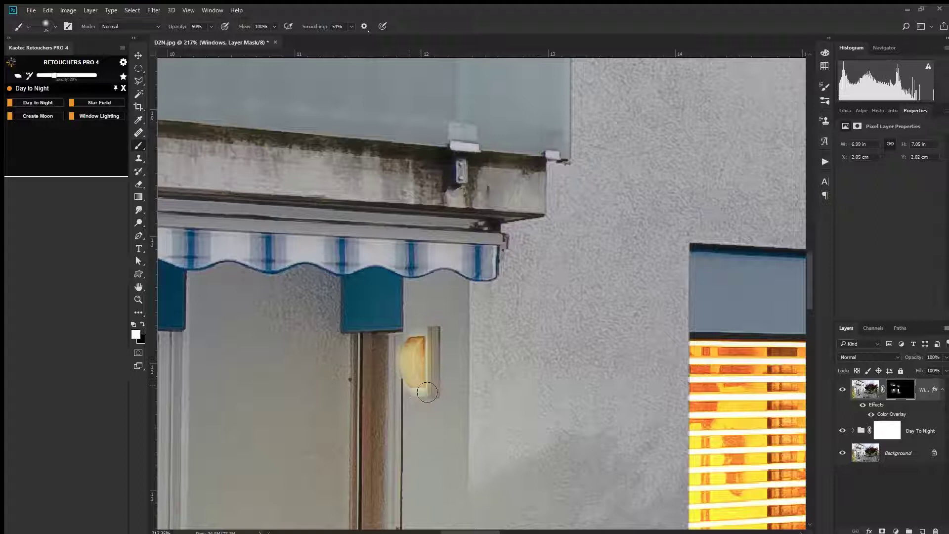
Paint a soft halo around the lit wall lamp with a 175 px brush at 50% opacity.
key(bracketright)
key(bracketright)
key(bracketright)
key(bracketright)
key(bracketright)
key(bracketright)
key(bracketright)
key(bracketright)
key(bracketright)
key(bracketright)
key(bracketright)
key(bracketright)
key(bracketright)
key(bracketright)
key(bracketright)
key(bracketright)
key(bracketright)
key(bracketright)
key(bracketright)
key(bracketright)
key(bracketright)
key(bracketright)
key(bracketright)
key(bracketright)
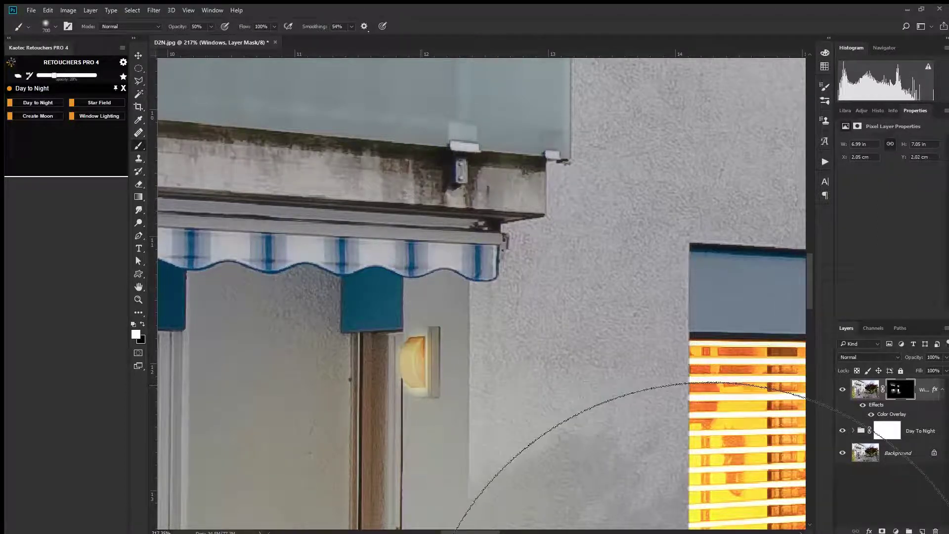
key(bracketleft)
key(bracketleft)
key(bracketleft)
key(bracketleft)
key(bracketleft)
key(bracketleft)
key(bracketleft)
key(bracketleft)
key(bracketleft)
key(bracketleft)
click(420, 383)
click(436, 343)
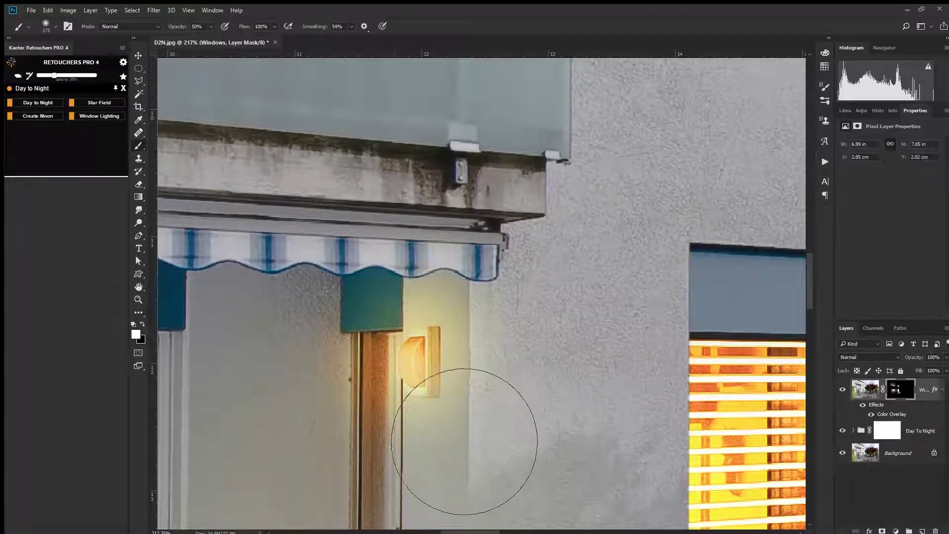
Spread the lamp's glow across the adjoining patio wall and awning with a much larger brush.
key(bracketright)
key(bracketright)
key(bracketright)
key(bracketright)
key(bracketright)
key(bracketright)
key(bracketright)
click(349, 423)
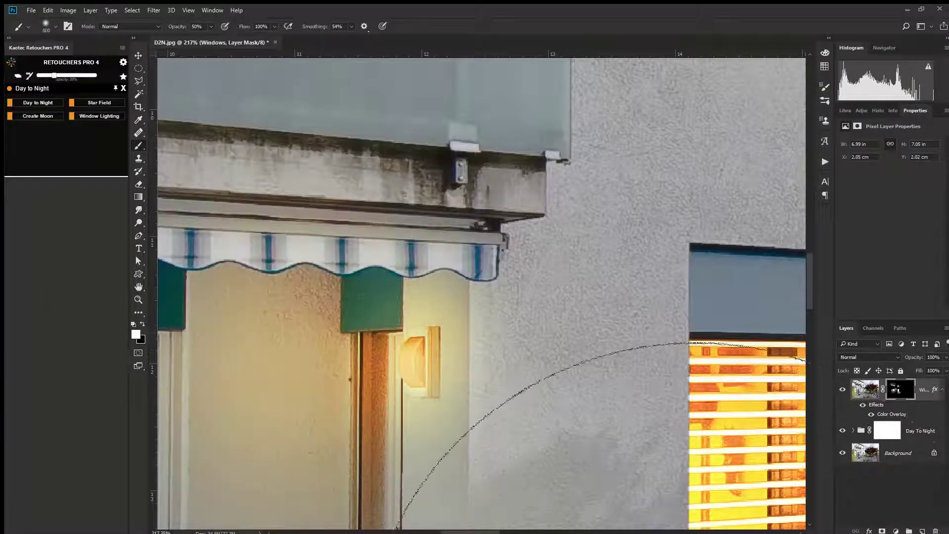
Try painting light on the patio paving and gravel around the turtle statue at 50% and lower brush opacity, undoing each attempt.
key(z)
right_click(409, 315)
click(426, 326)
key(ctrl+0)
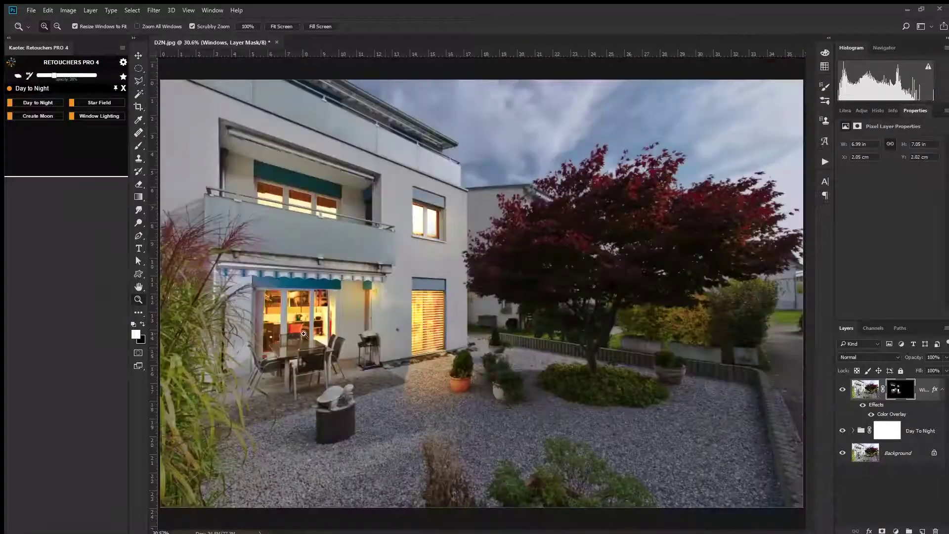
key(b)
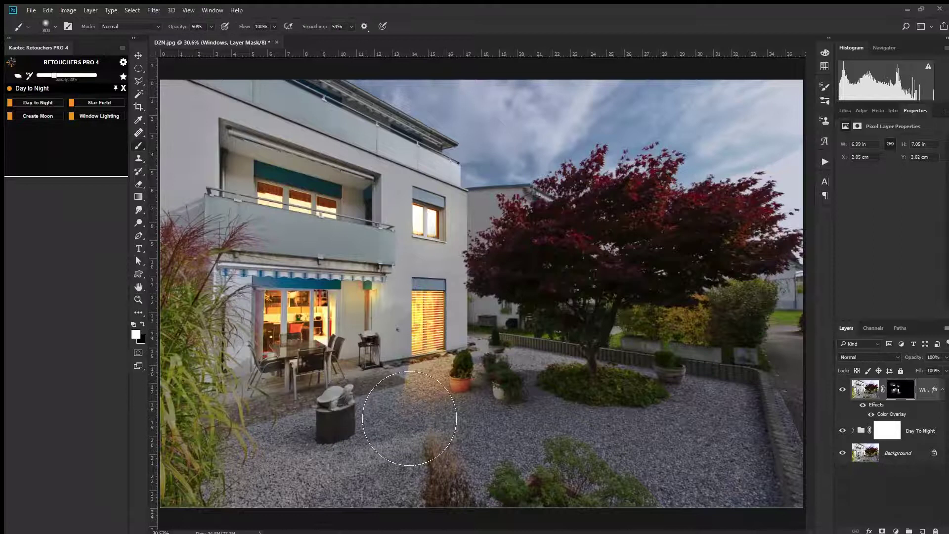
mouse_move(403, 413)
mouse_down()
mouse_move(370, 413)
mouse_move(360, 434)
mouse_up()
key(ctrl+z)
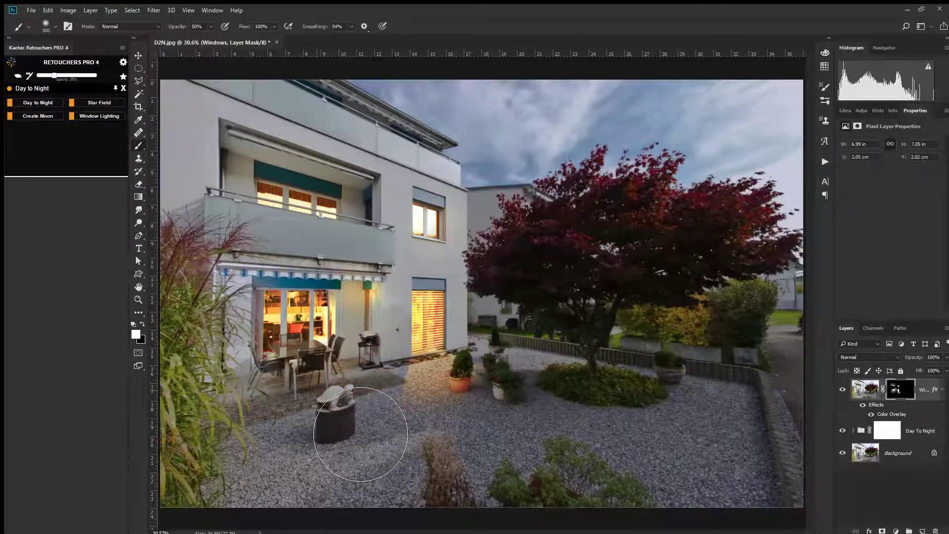
drag(376, 429, 400, 424)
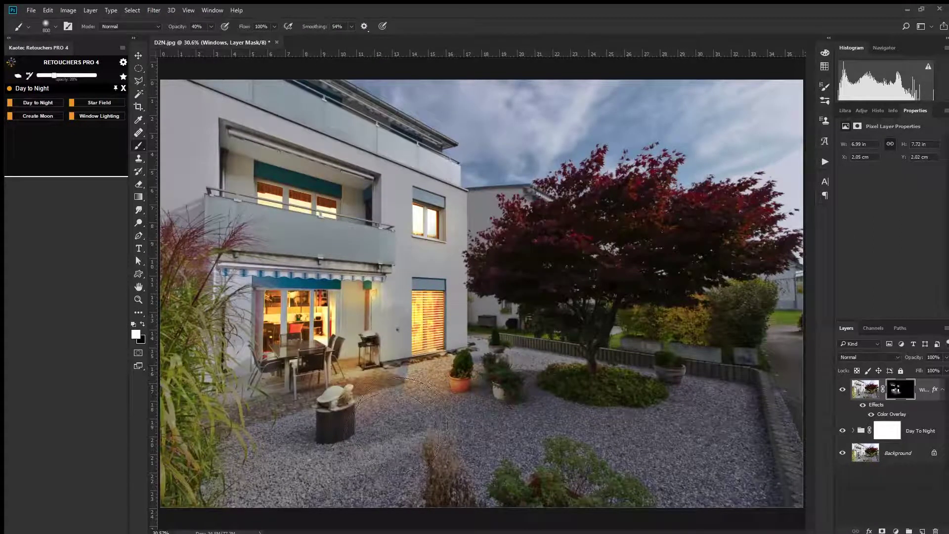
key(ctrl+z)
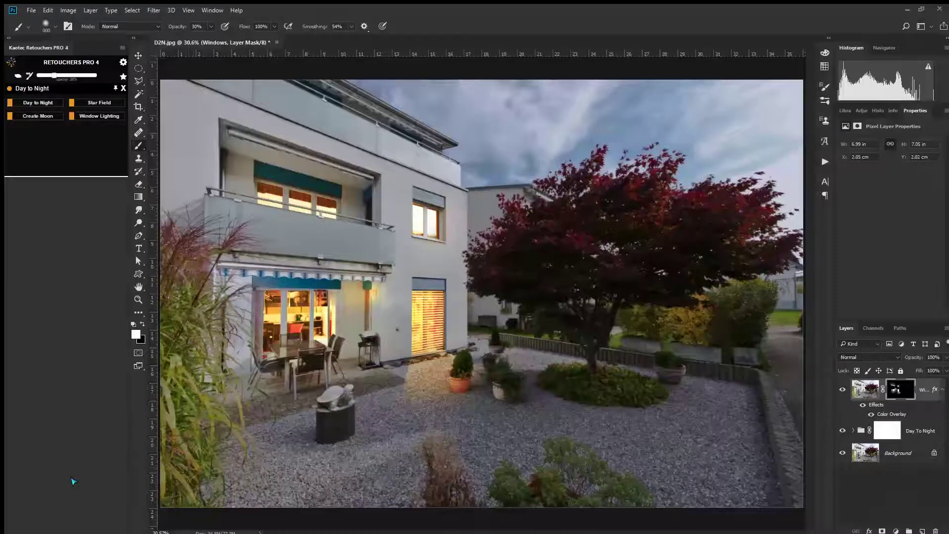
Paint a subtle glow over the patio paving, nearby grasses and balcony recess on the Windows mask at 20% brush opacity.
mouse_move(341, 429)
mouse_down()
mouse_move(391, 435)
mouse_move(277, 425)
mouse_move(232, 498)
mouse_up()
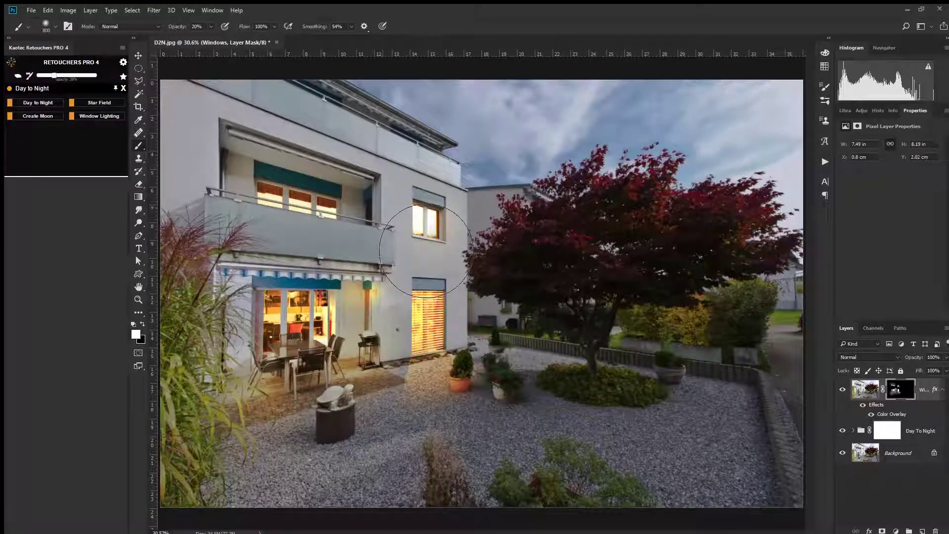
mouse_move(341, 216)
mouse_down()
mouse_move(259, 193)
mouse_move(247, 202)
mouse_up()
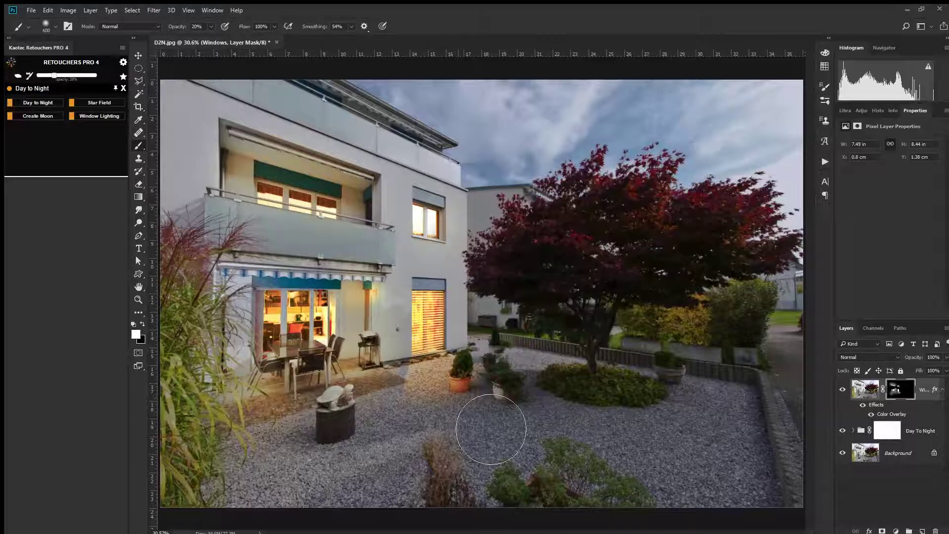
Darken the scene by setting the Day To Night group's opacity to 59%.
click(899, 433)
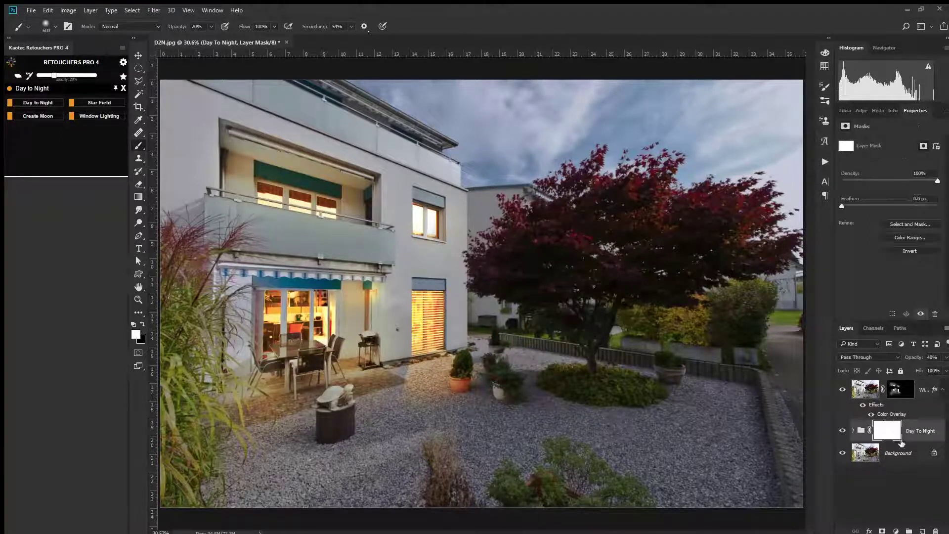
drag(914, 359, 941, 355)
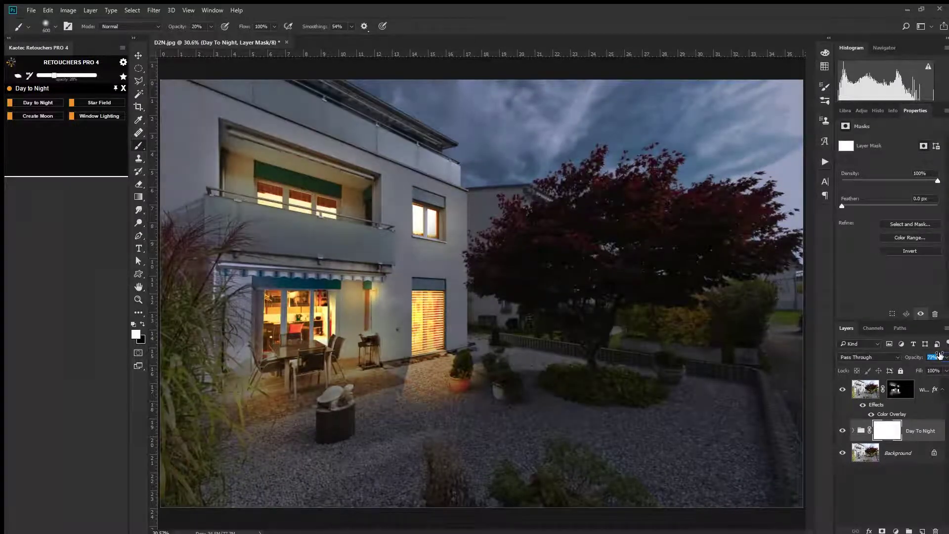
drag(938, 356, 929, 356)
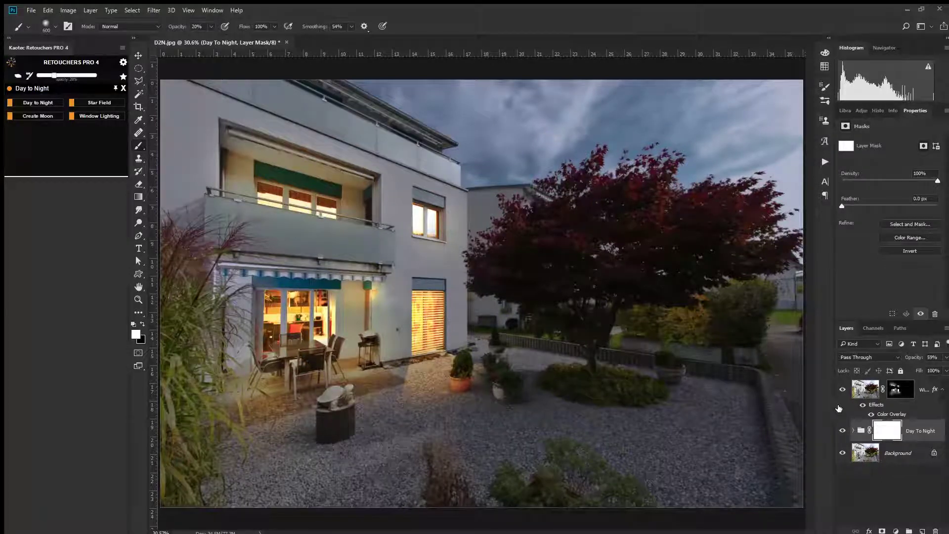
Stamp all visible layers into a new merged layer above the Windows layer.
key(ctrl+alt+shift+e)
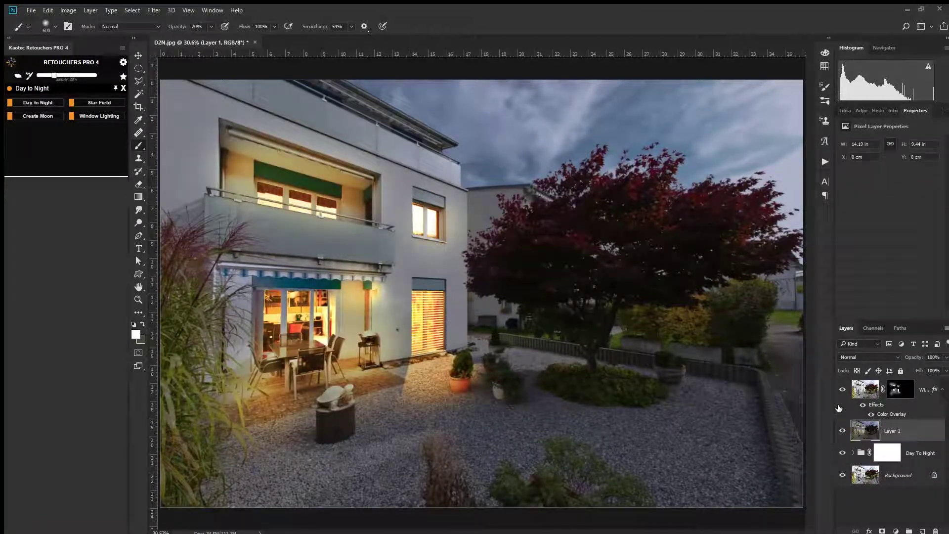
key(ctrl+z)
click(866, 390)
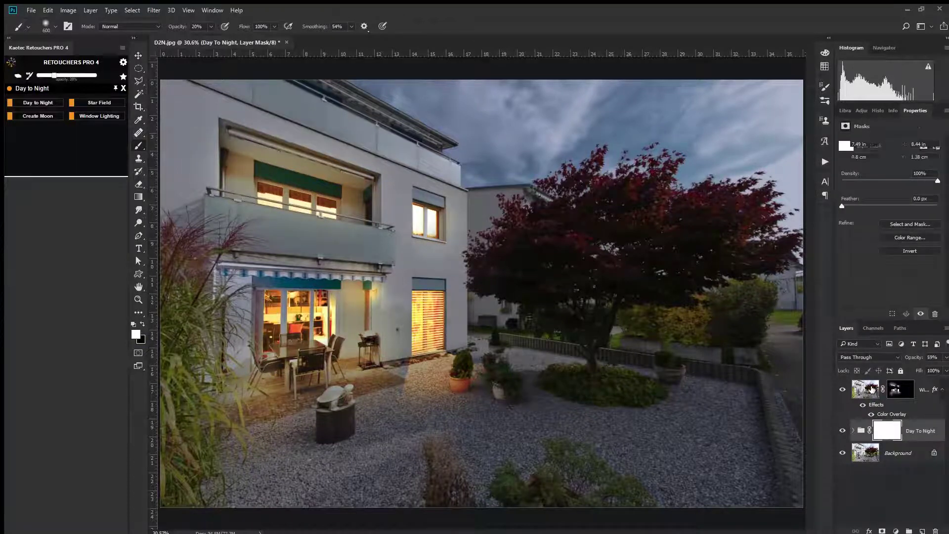
key(ctrl+shift+alt+e)
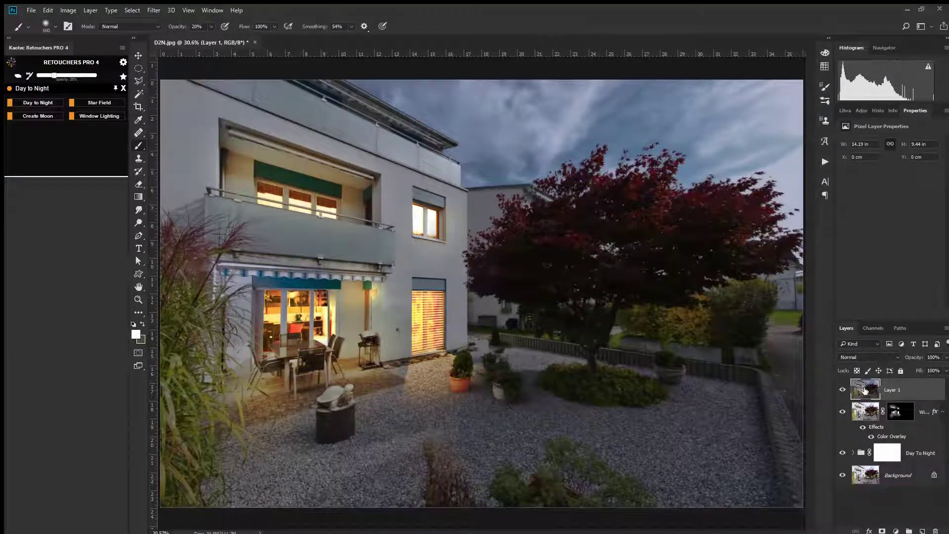
Brighten the gravel, foreground plants and house walls on the merged layer using a 1200 px Dodge brush, Midtones, 30% exposure.
key(o)
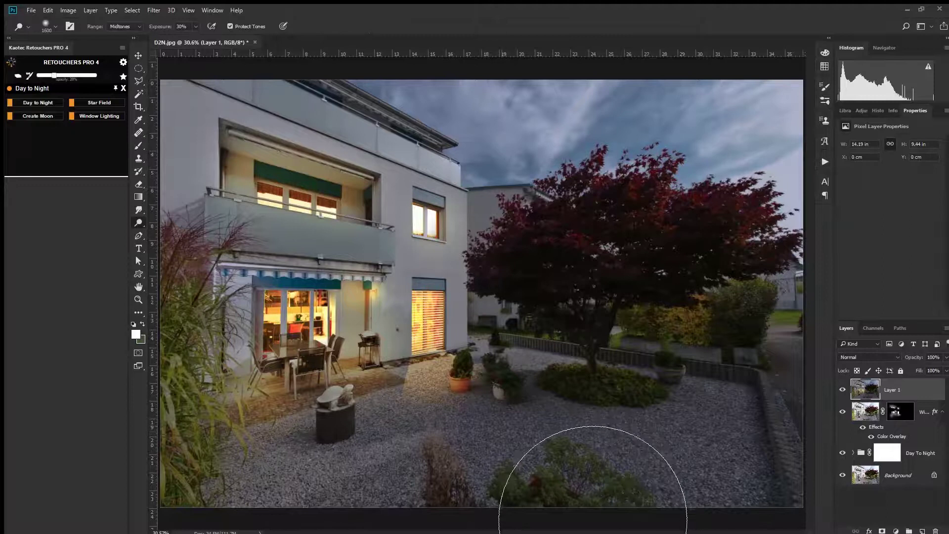
key(bracketleft)
key(bracketleft)
key(bracketleft)
key(bracketleft)
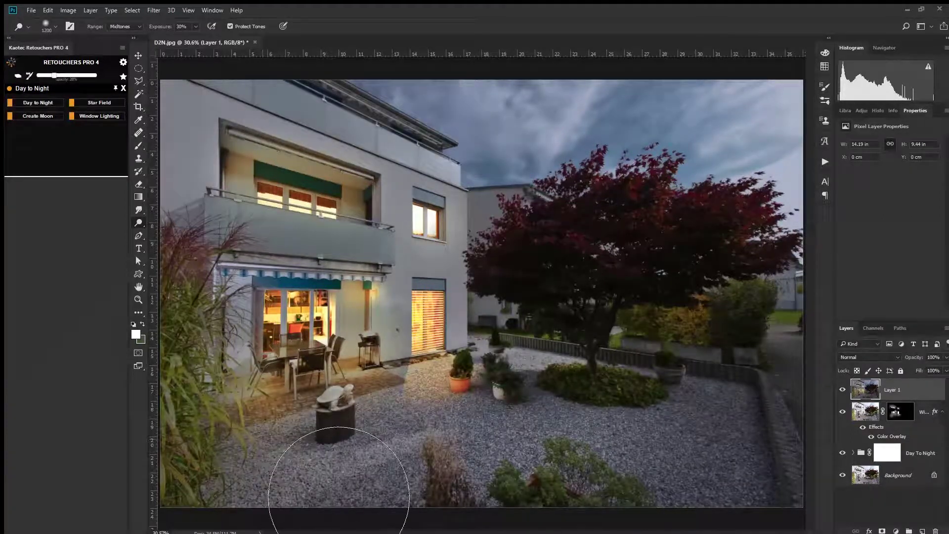
mouse_move(395, 356)
mouse_down()
mouse_move(400, 276)
mouse_move(257, 148)
mouse_move(183, 208)
mouse_up()
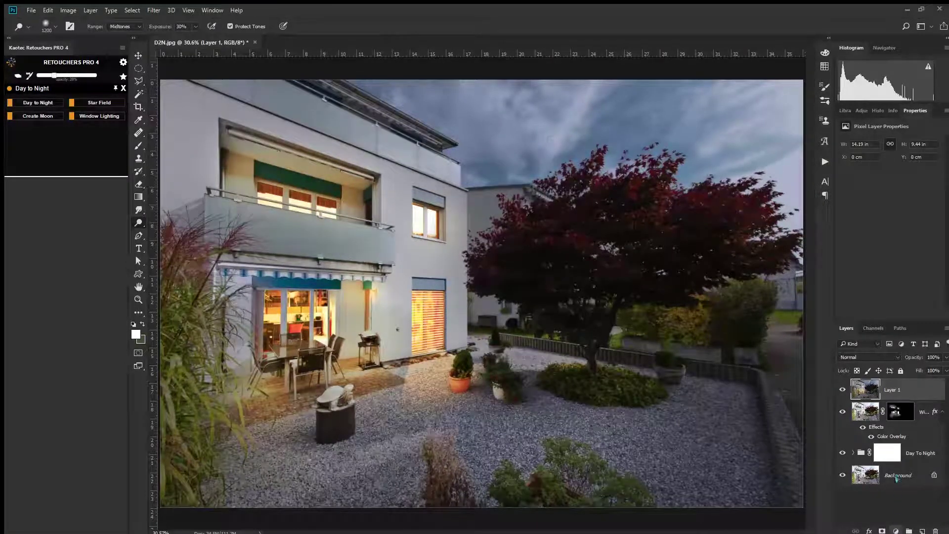
Add a Hue/Saturation adjustment with Saturation +16 and clip it to the merged layer.
click(900, 412)
click(895, 196)
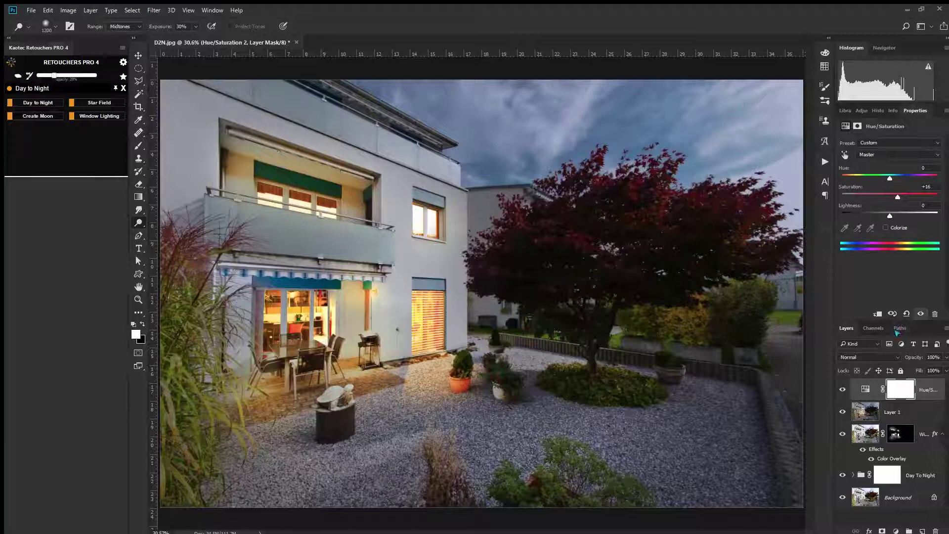
click(878, 313)
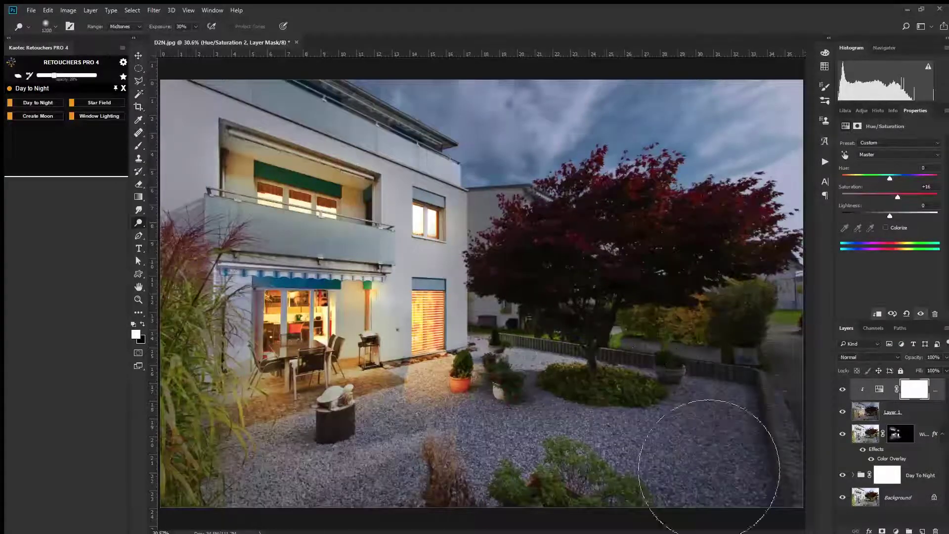
key(z)
alt+click(524, 273)
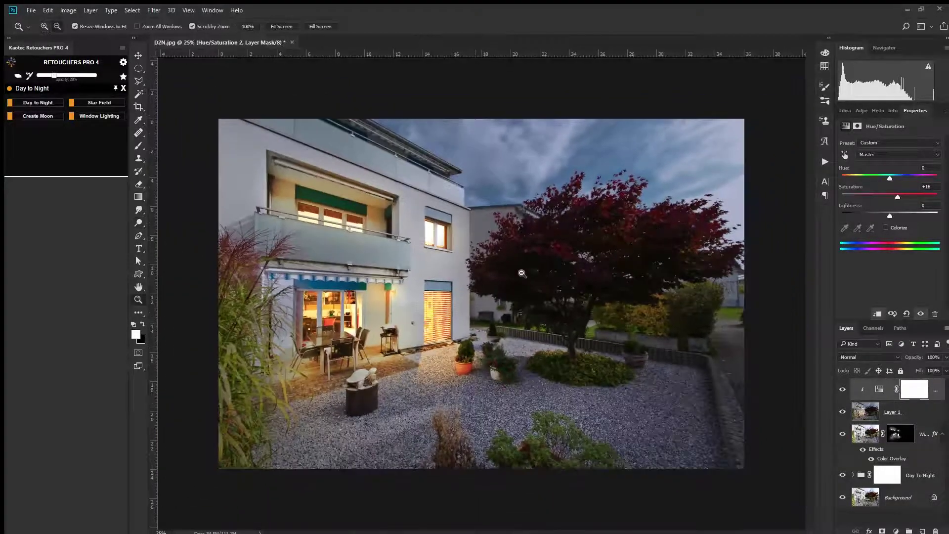
alt+click(525, 273)
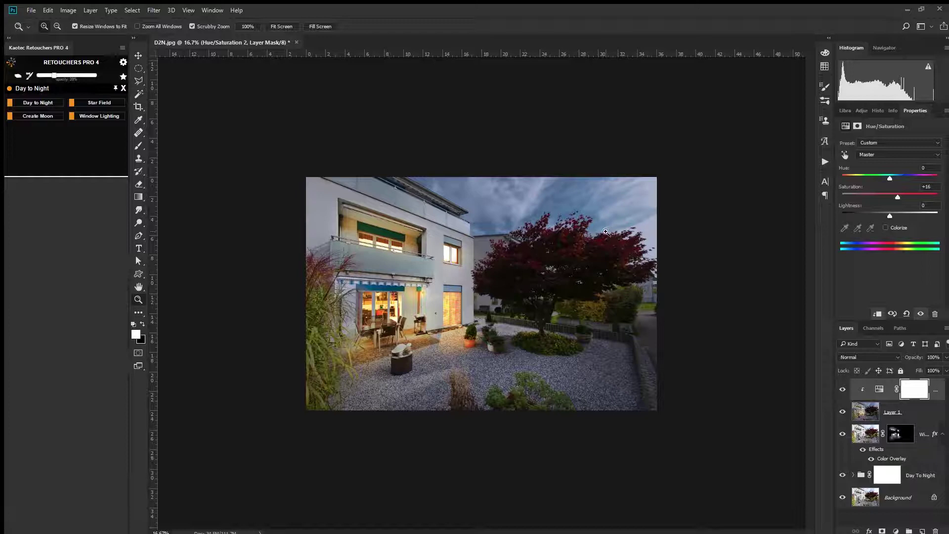
click(496, 293)
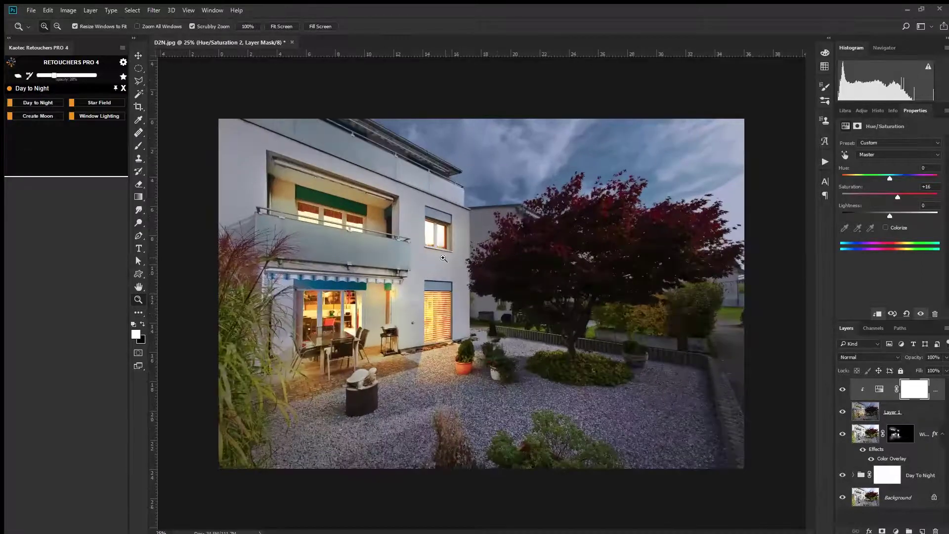